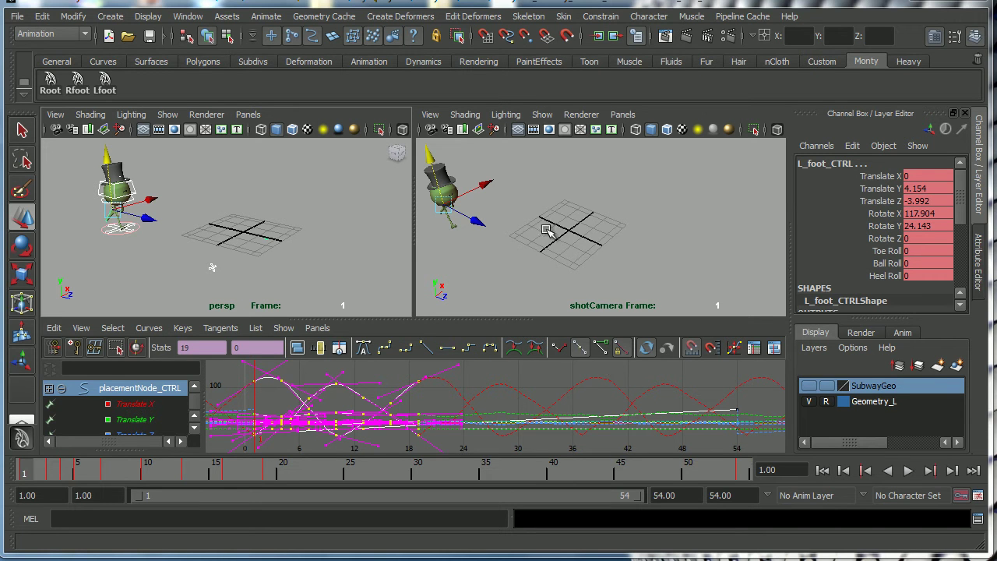
# Frame Monty in the persp view and scrub the timeline to frame 15
pyautogui.keyDown('alt'); pyautogui.moveTo(241, 234); pyautogui.dragTo(278, 236, button='right'); pyautogui.keyUp('alt')
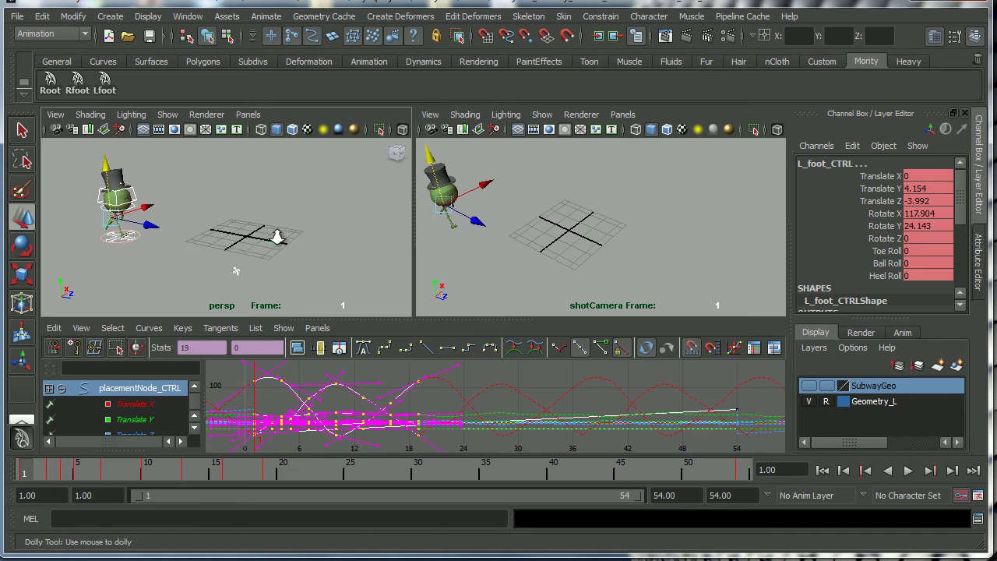
pyautogui.moveTo(278, 236)
pyautogui.keyDown('alt'); pyautogui.mouseDown()
pyautogui.moveTo(246, 238)
pyautogui.moveTo(286, 249)
pyautogui.mouseUp(); pyautogui.keyUp('alt')
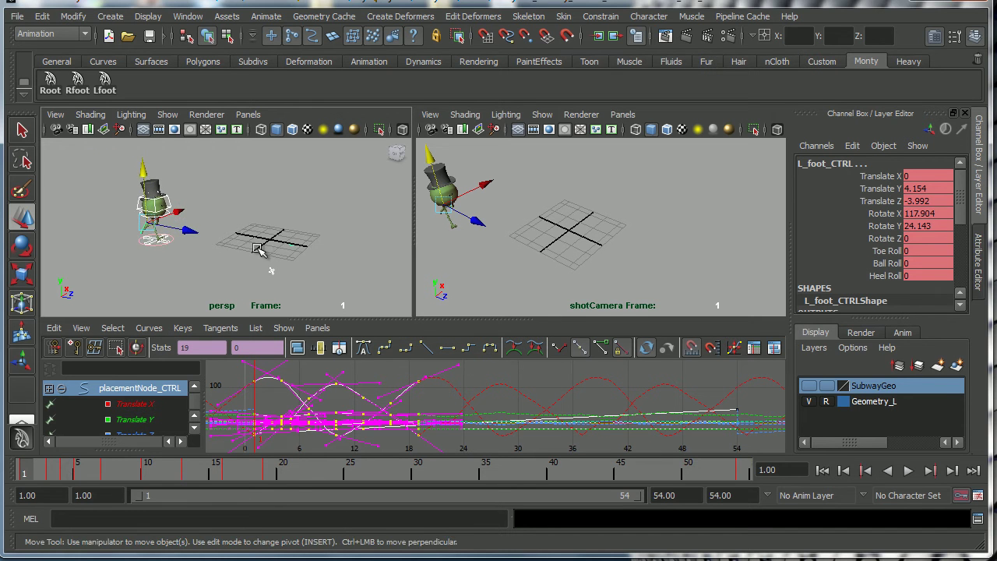
pyautogui.keyDown('alt'); pyautogui.moveTo(259, 249); pyautogui.dragTo(366, 265, button='right'); pyautogui.keyUp('alt')
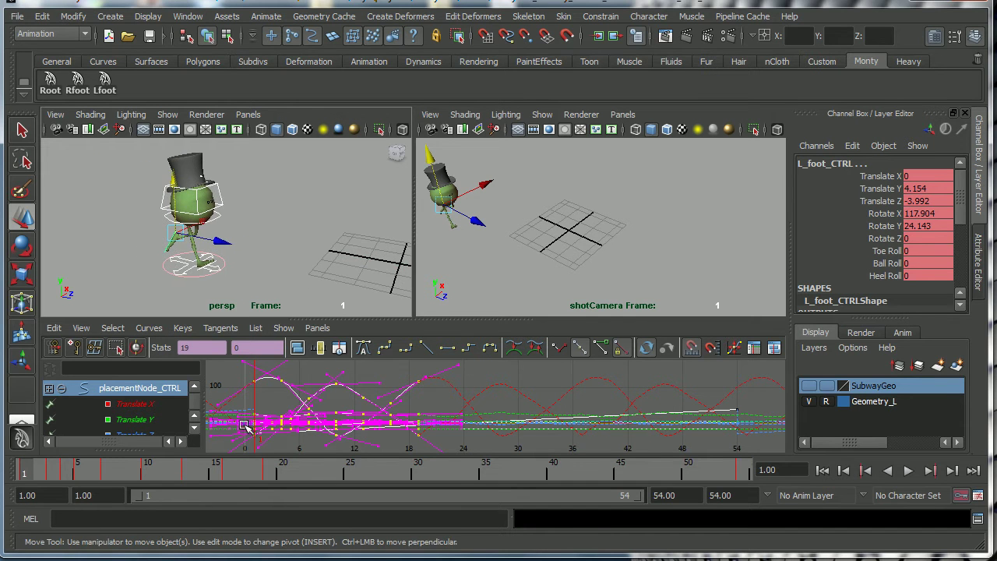
pyautogui.moveTo(38, 471); pyautogui.dragTo(216, 472)
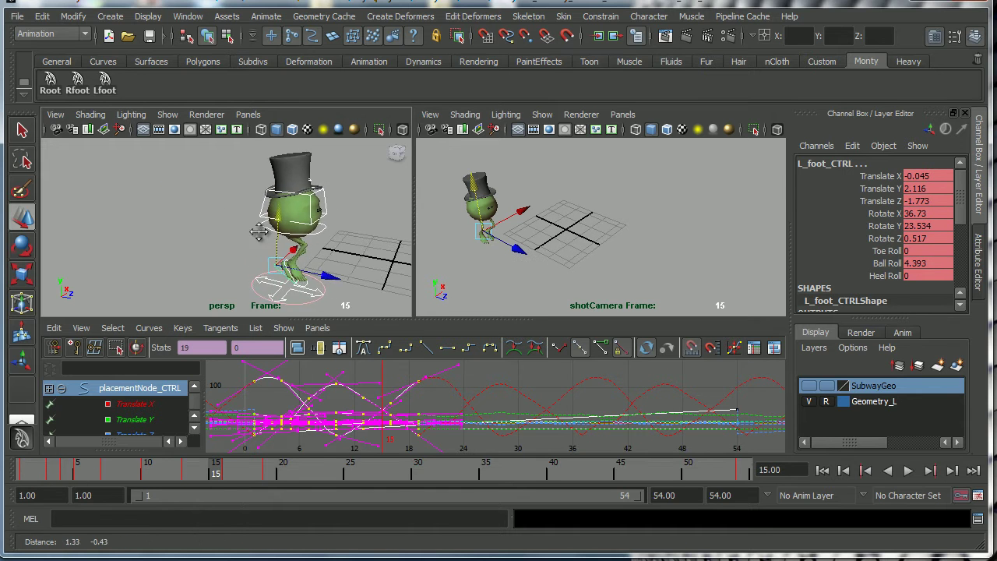
pyautogui.keyDown('alt'); pyautogui.moveTo(259, 232); pyautogui.dragTo(100, 223, button='right'); pyautogui.keyUp('alt')
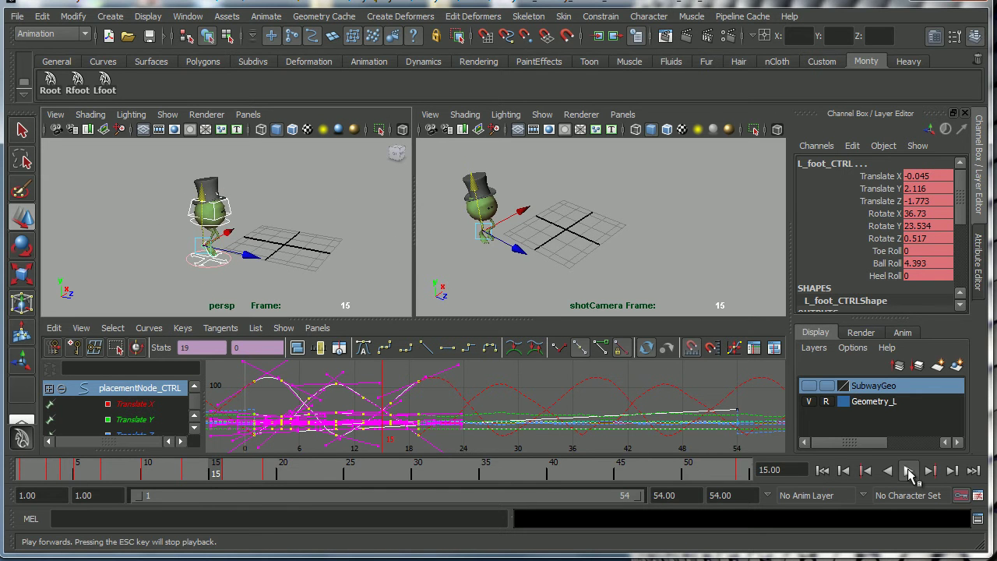
# Play the run cycle, turn on SubwayGeo layer visibility, replay, and stop at frame 24
pyautogui.click(910, 471)
pyautogui.click(908, 471)
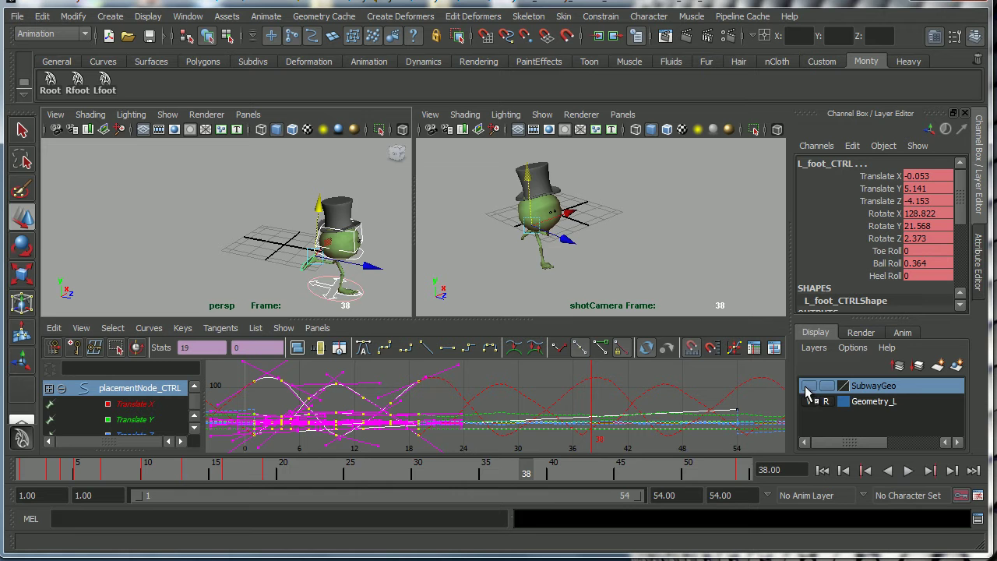
pyautogui.click(808, 387)
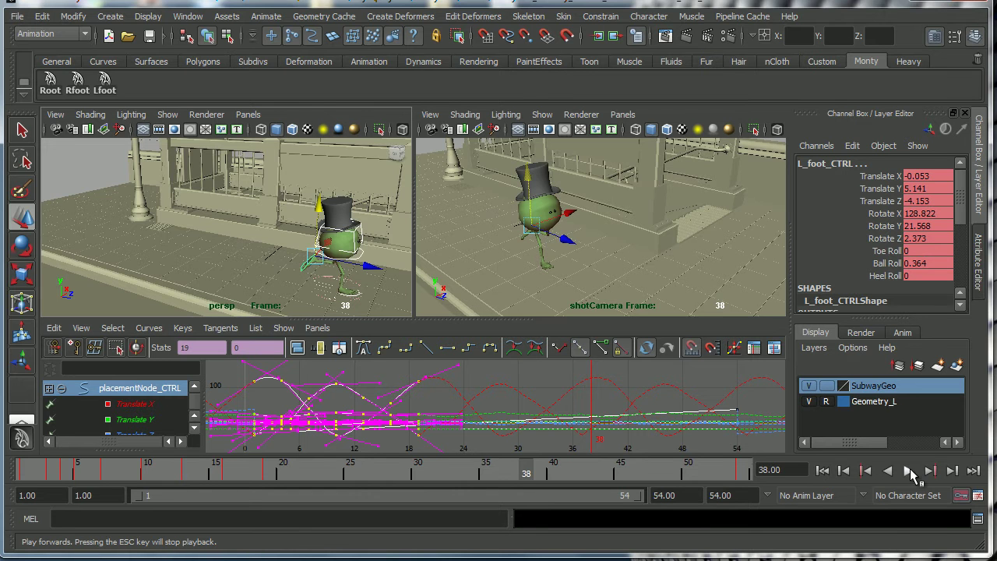
pyautogui.click(909, 471)
pyautogui.click(909, 471)
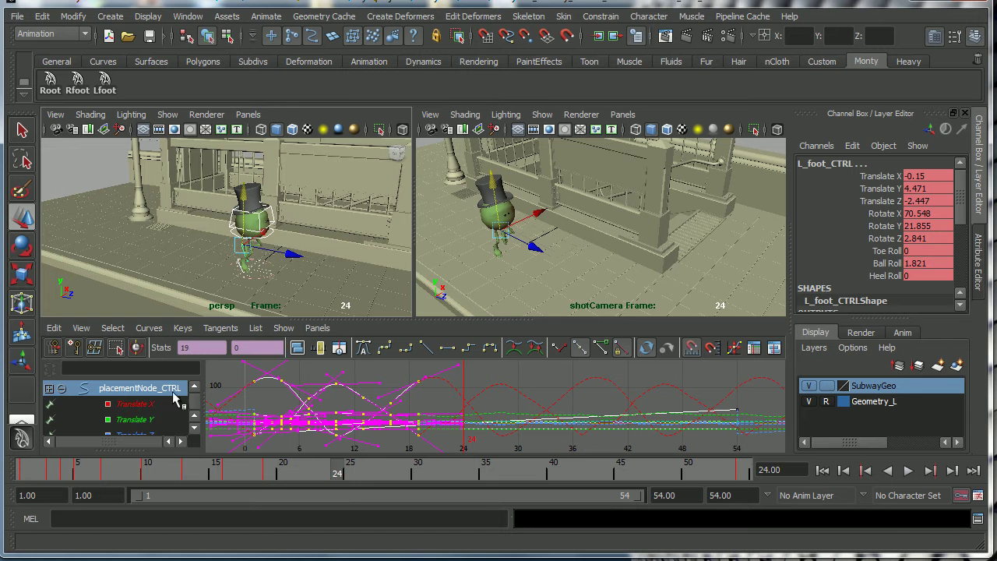
pyautogui.moveTo(35, 471); pyautogui.dragTo(269, 473)
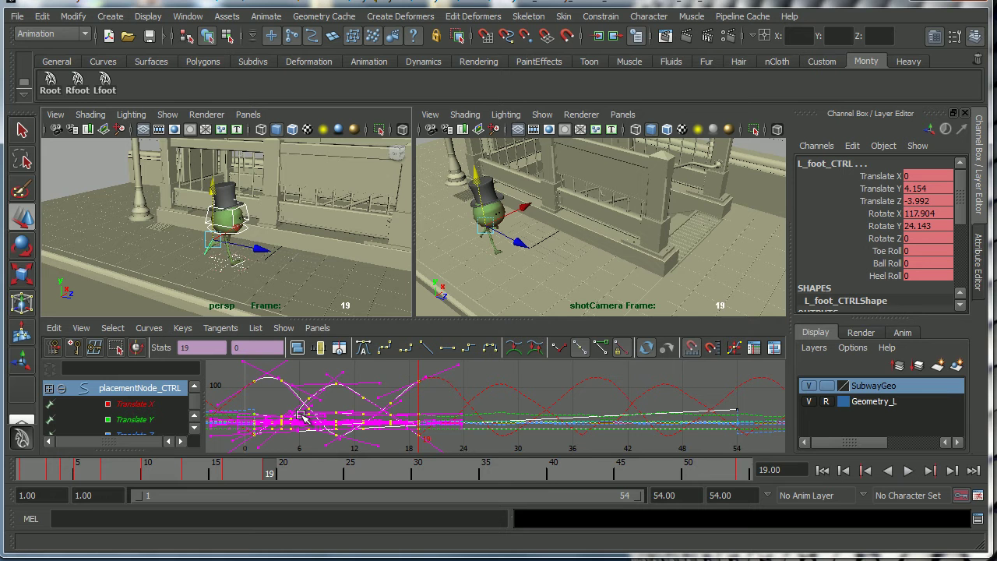
pyautogui.hotkey('alt', 'v')
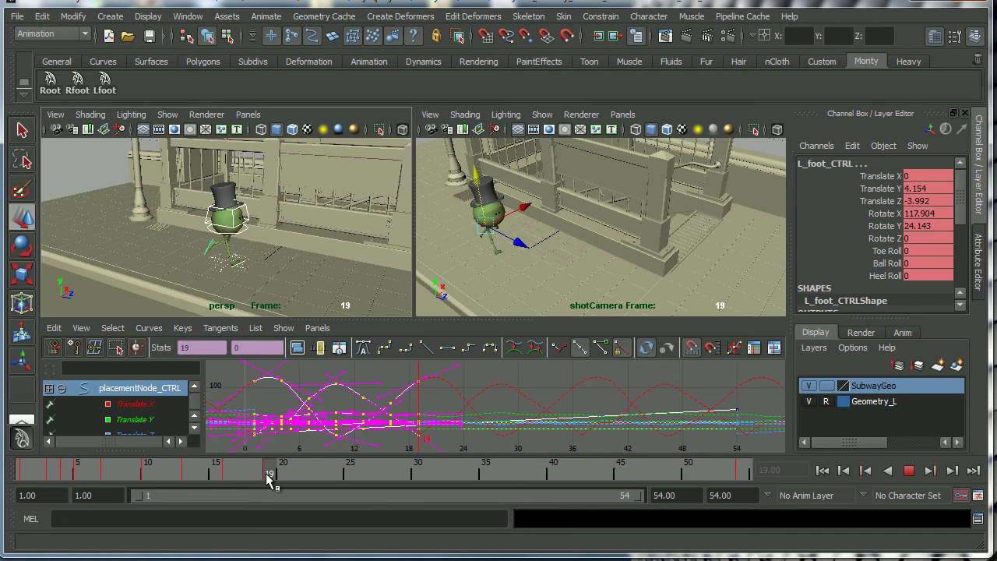
pyautogui.hotkey('alt', 'v')
pyautogui.keyDown('alt'); pyautogui.moveTo(423, 423); pyautogui.dragTo(436, 401, button='middle'); pyautogui.keyUp('alt')
pyautogui.scroll(-2, 438, 417)
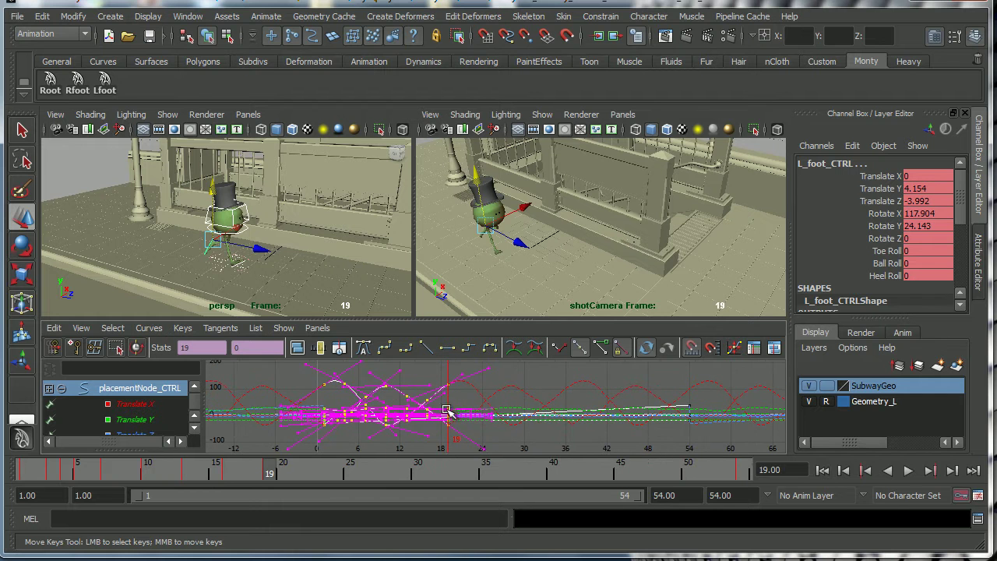
pyautogui.click(148, 328)
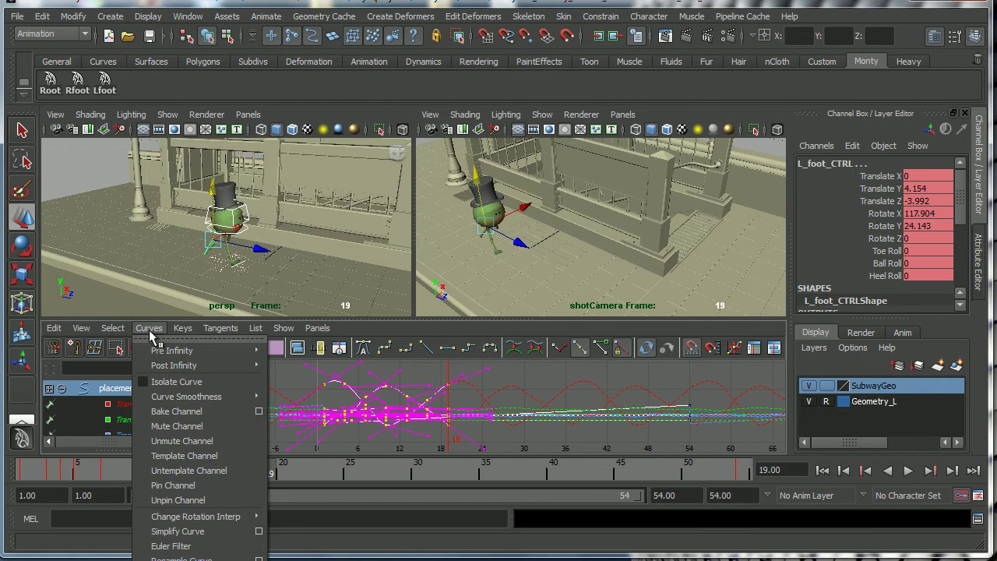
pyautogui.moveTo(173, 366)
pyautogui.click(149, 328)
pyautogui.click(81, 329)
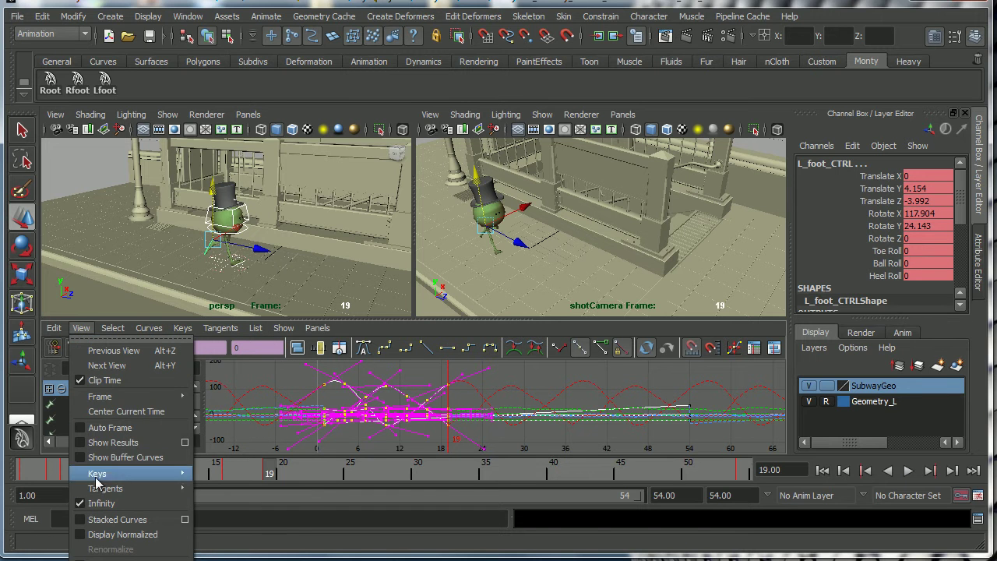
pyautogui.click(86, 331)
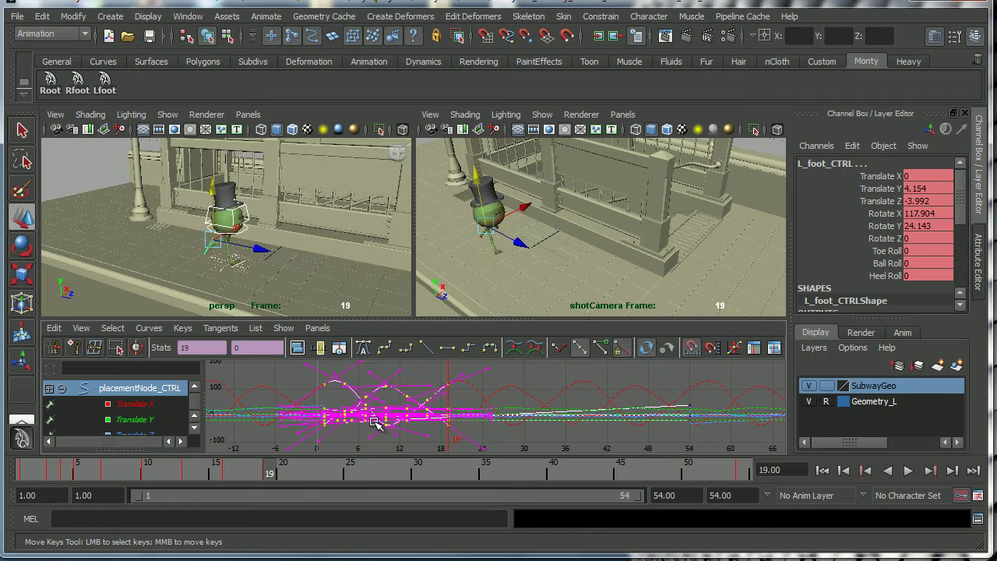
pyautogui.keyDown('alt'); pyautogui.moveTo(379, 425); pyautogui.dragTo(391, 428, button='middle'); pyautogui.keyUp('alt')
pyautogui.click(907, 470)
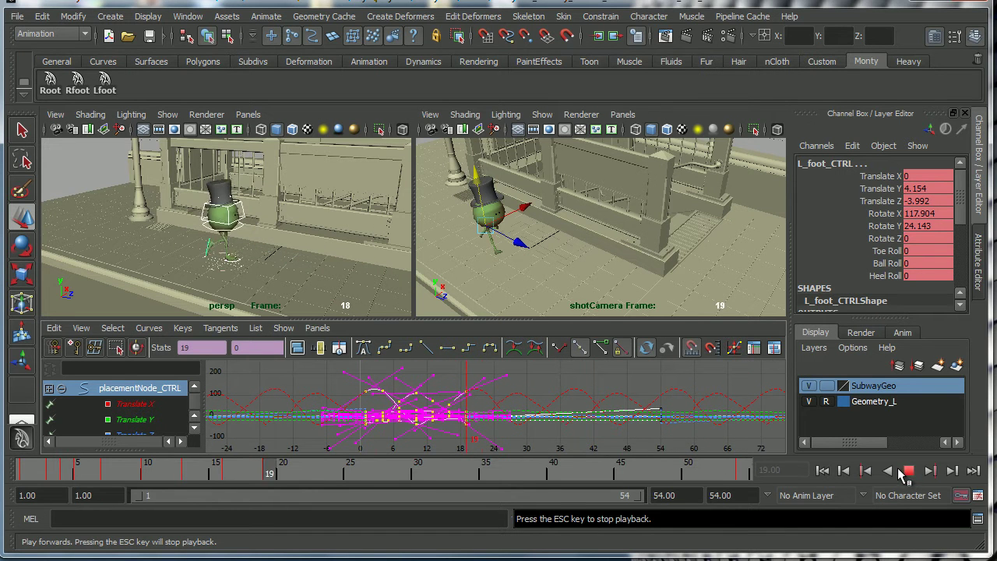
# Stop playback, dolly closer to Monty, and hide the subway set geometry
pyautogui.click(908, 473)
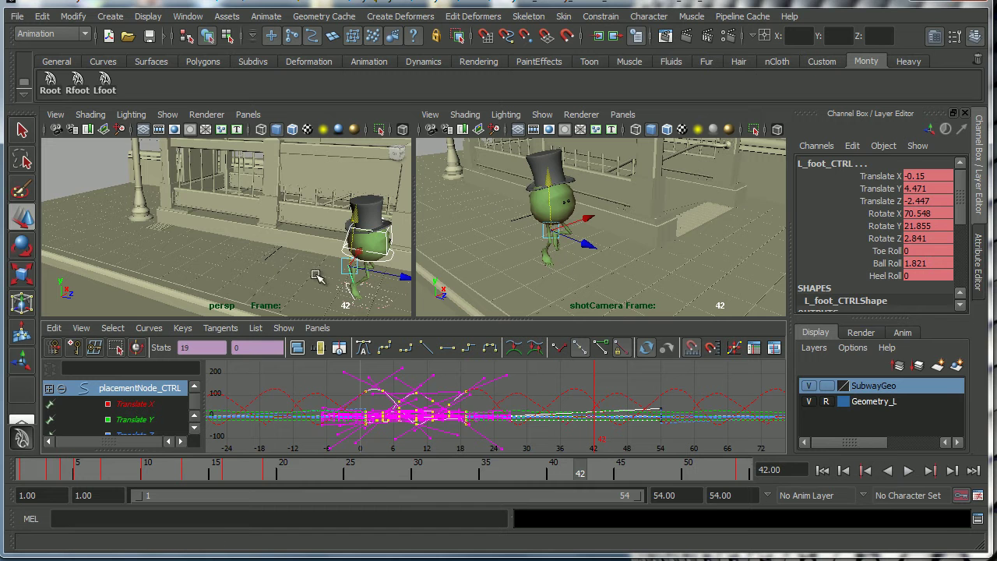
pyautogui.keyDown('alt'); pyautogui.moveTo(334, 276); pyautogui.dragTo(199, 238, button='middle'); pyautogui.keyUp('alt')
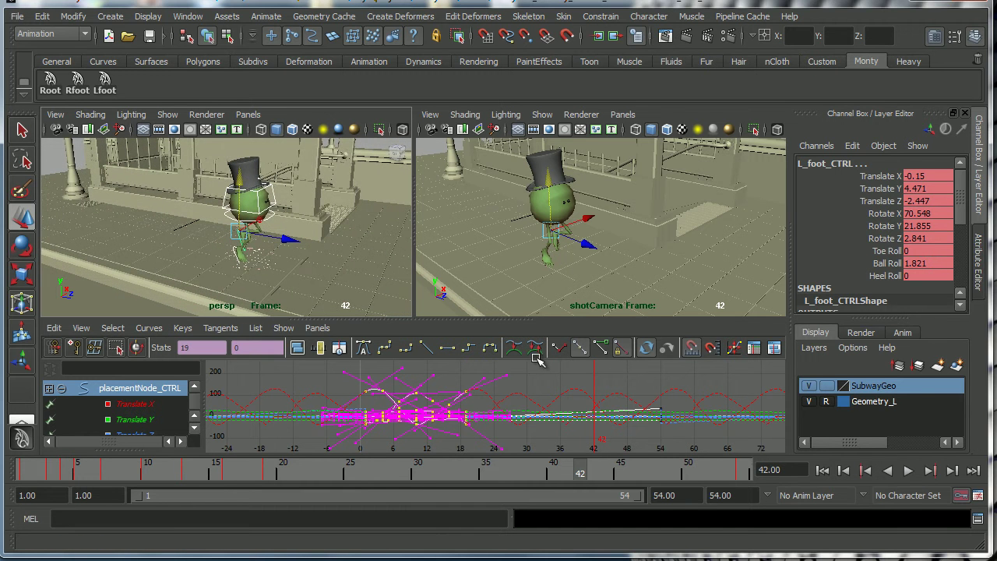
pyautogui.click(809, 386)
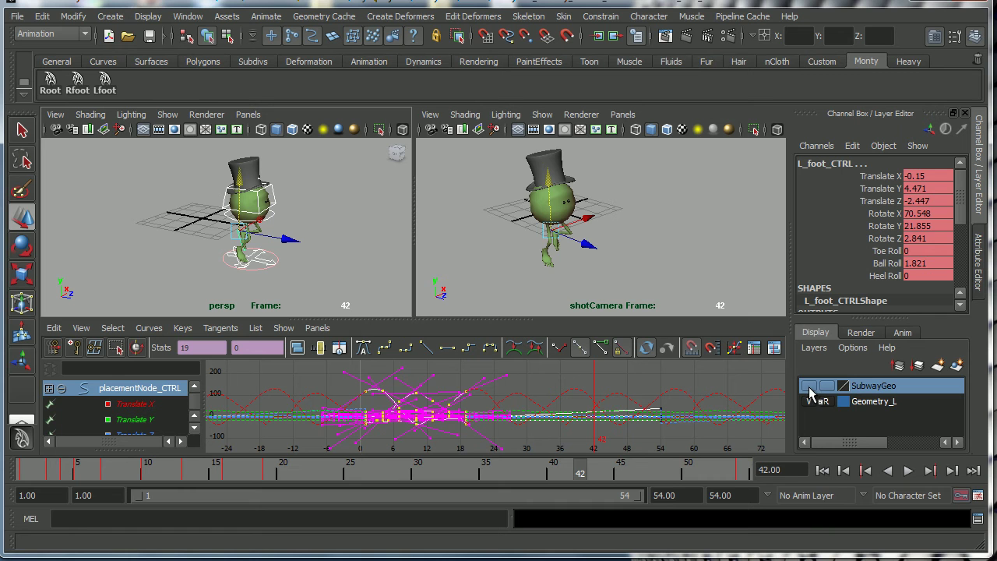
# Select Monty's placement control, isolate and fit its Translate Z curve, and scrub to frame 41
pyautogui.click(266, 259)
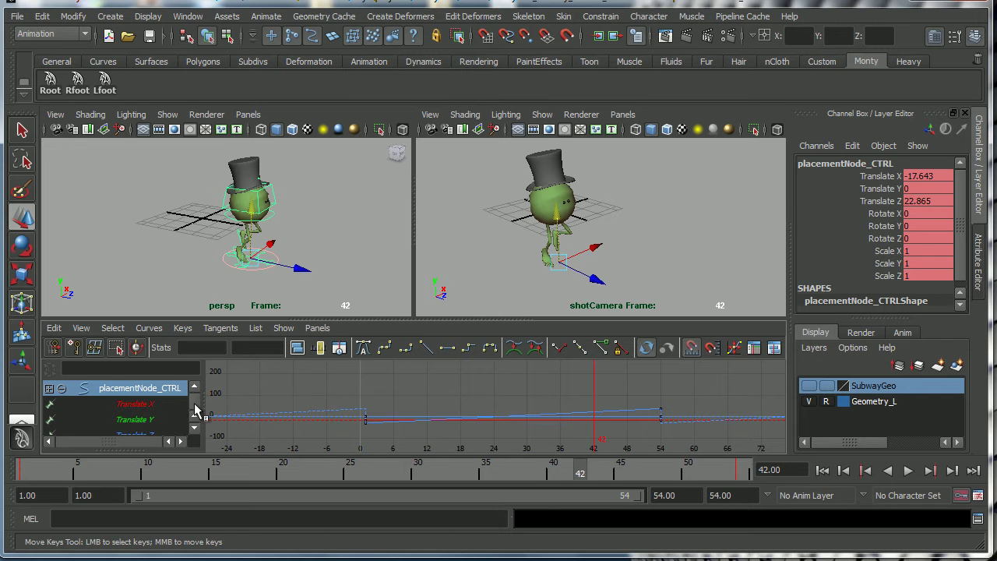
pyautogui.click(165, 431)
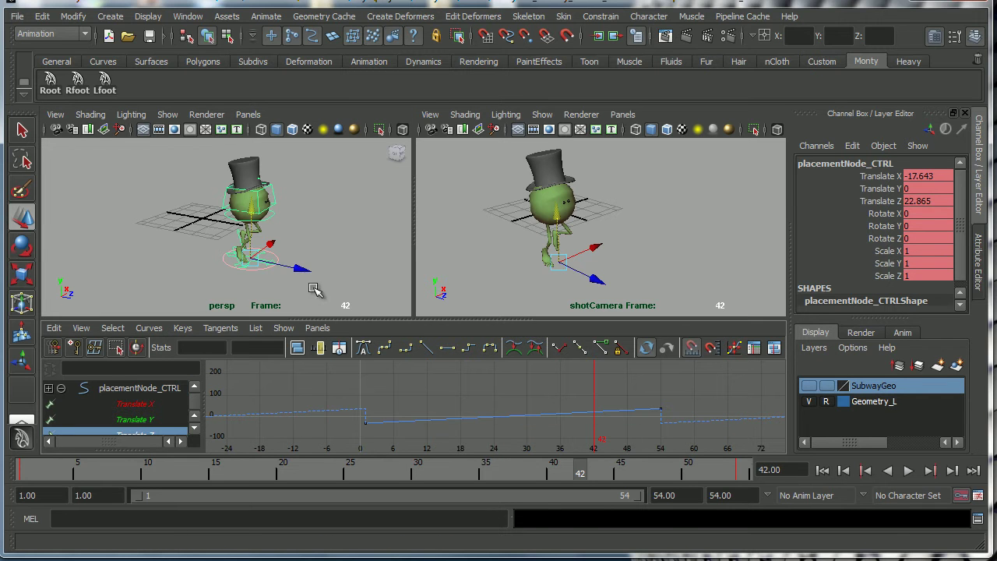
pyautogui.press('f')
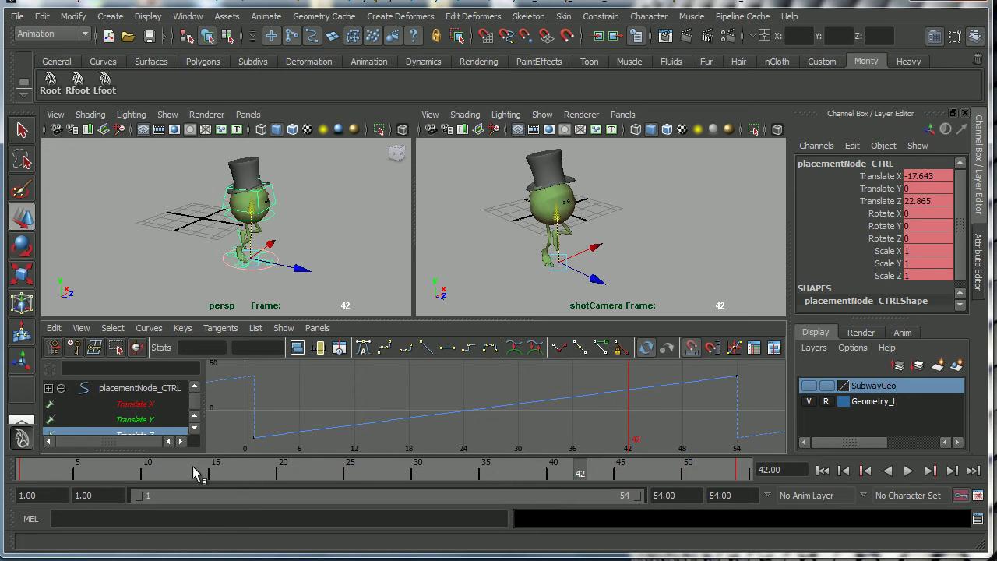
pyautogui.moveTo(40, 474); pyautogui.dragTo(748, 473)
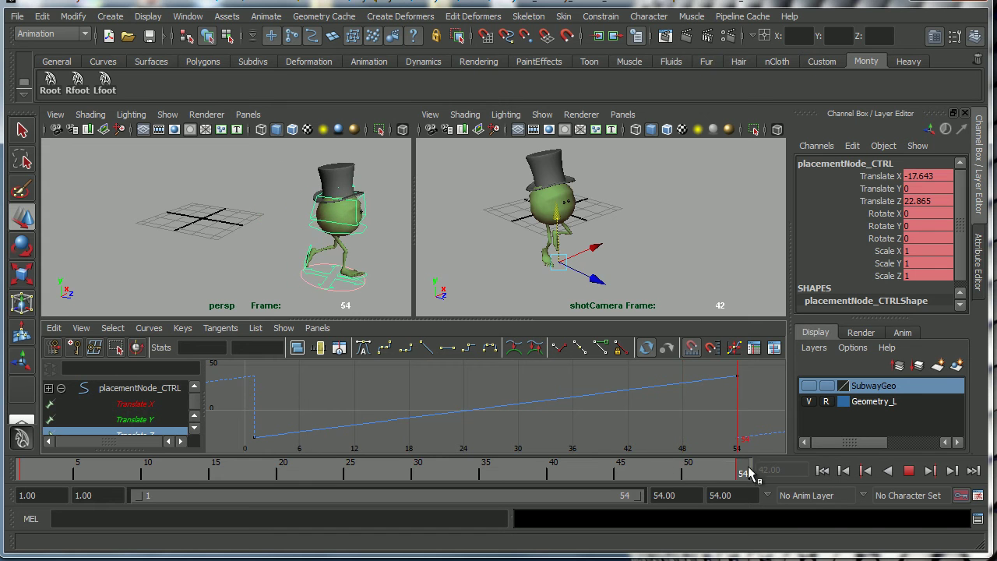
# Try lowering the frame-54 Translate Z key, undo both attempts, and orbit around Monty
pyautogui.click(737, 376)
pyautogui.moveTo(737, 377)
pyautogui.keyDown('shift'); pyautogui.mouseDown(button='middle')
pyautogui.moveTo(739, 395)
pyautogui.moveTo(737, 368)
pyautogui.moveTo(734, 390)
pyautogui.moveTo(736, 378)
pyautogui.mouseUp(button='middle'); pyautogui.keyUp('shift')
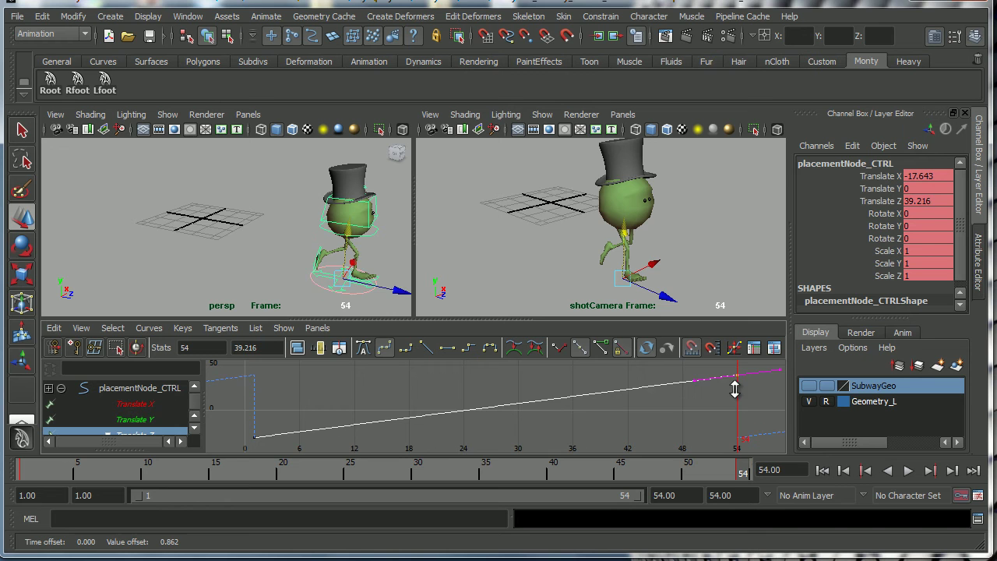
pyautogui.hotkey('ctrl', 'z')
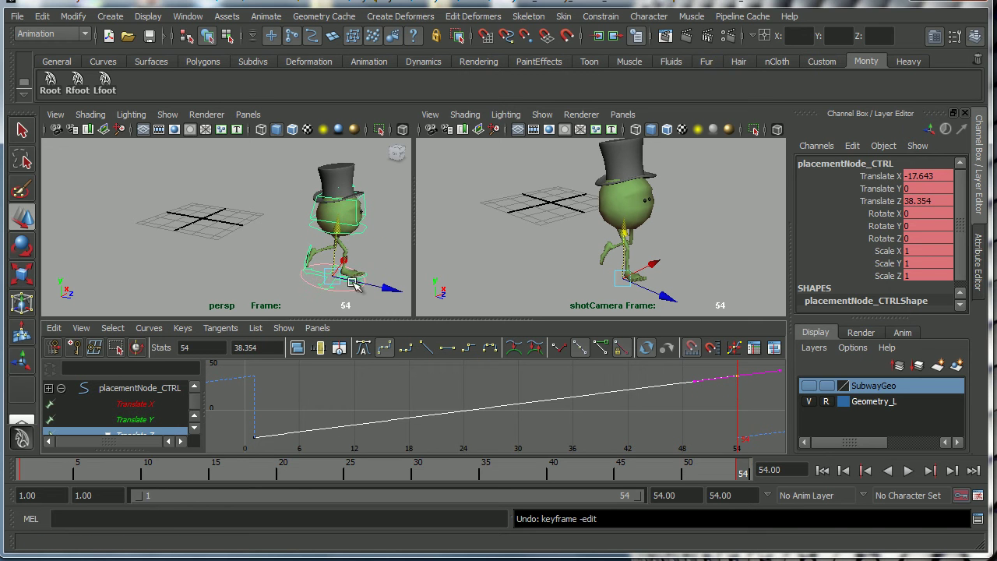
pyautogui.moveTo(730, 402)
pyautogui.keyDown('shift'); pyautogui.mouseDown(button='middle')
pyautogui.moveTo(725, 423)
pyautogui.moveTo(724, 401)
pyautogui.mouseUp(button='middle'); pyautogui.keyUp('shift')
pyautogui.hotkey('ctrl', 'z')
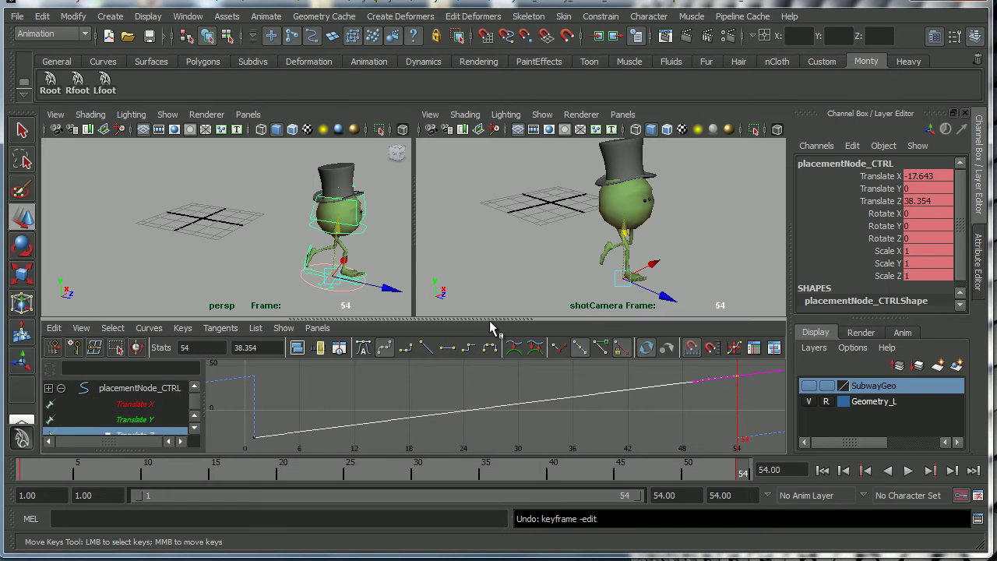
pyautogui.keyDown('alt'); pyautogui.moveTo(308, 256); pyautogui.dragTo(281, 245); pyautogui.keyUp('alt')
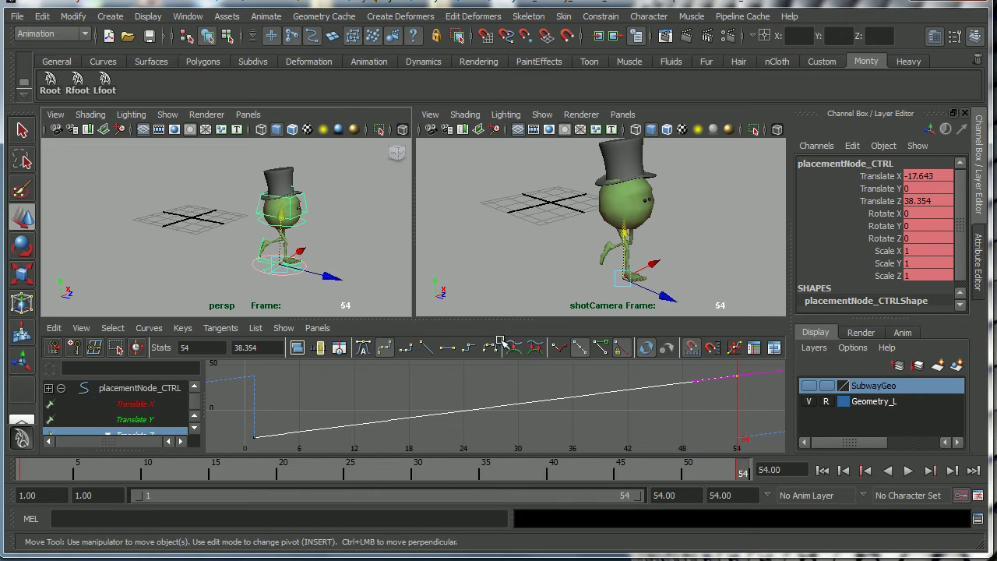
# Play and stop the run, jump to frame 54, then replay and stop at frame 43
pyautogui.click(908, 471)
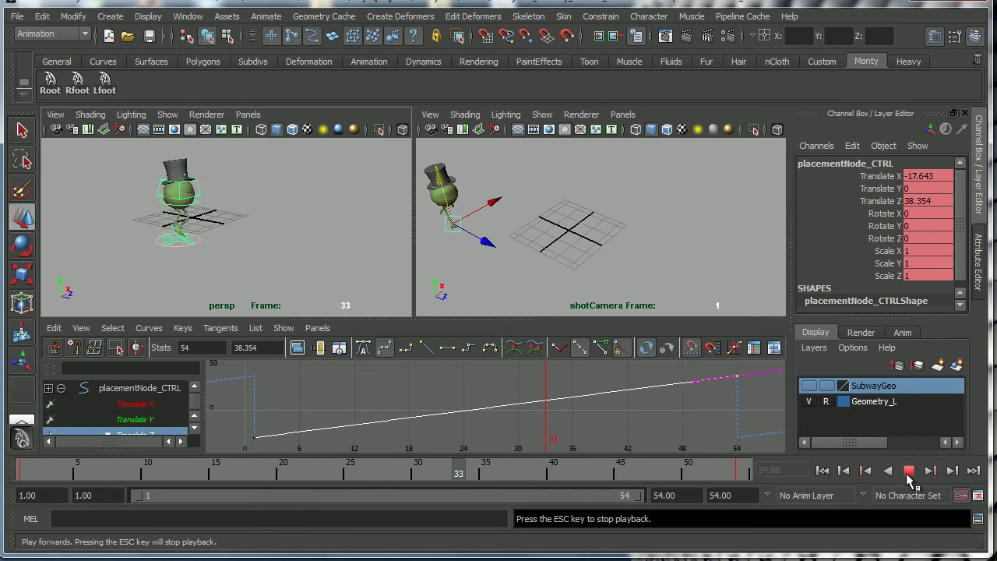
pyautogui.click(908, 471)
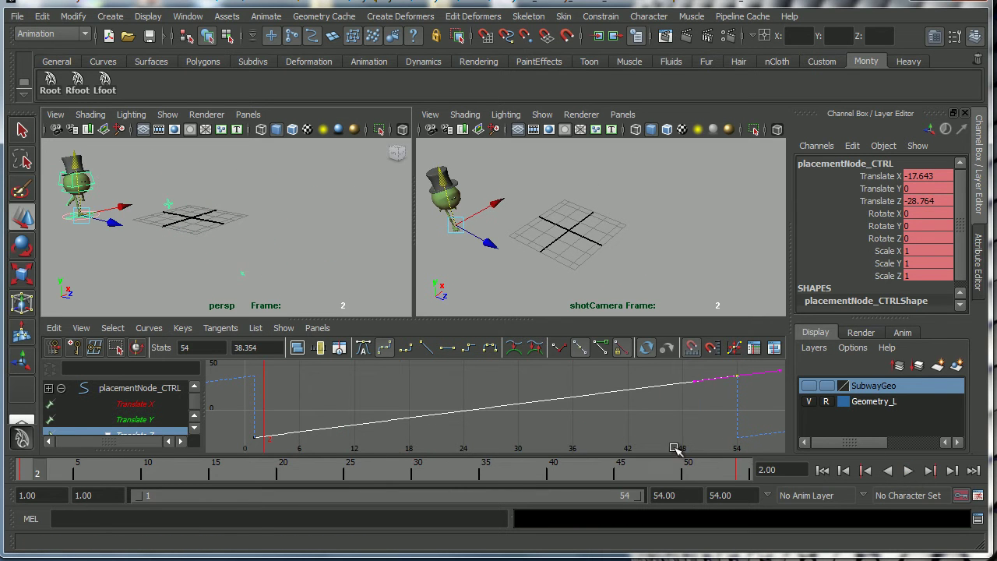
pyautogui.click(735, 476)
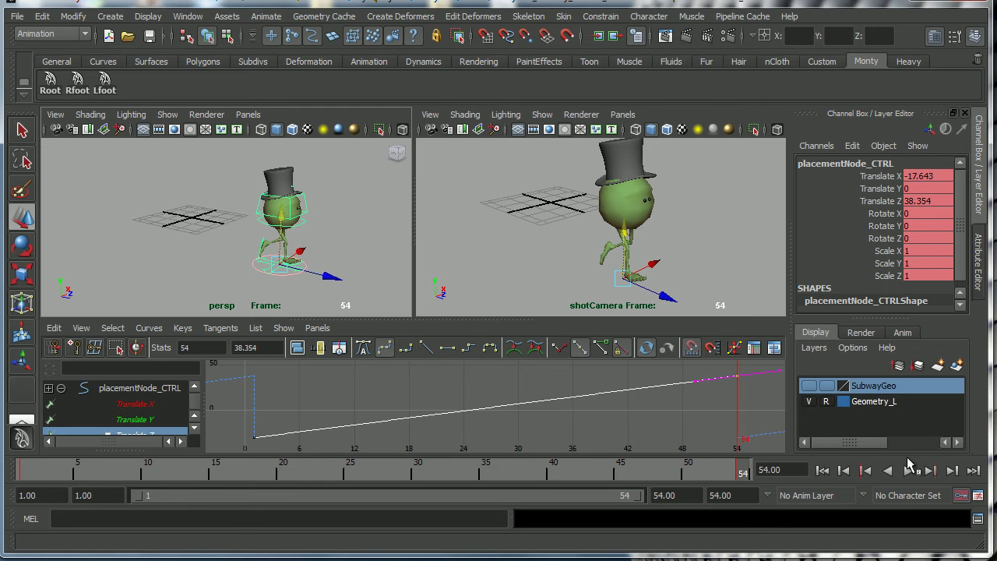
pyautogui.click(909, 470)
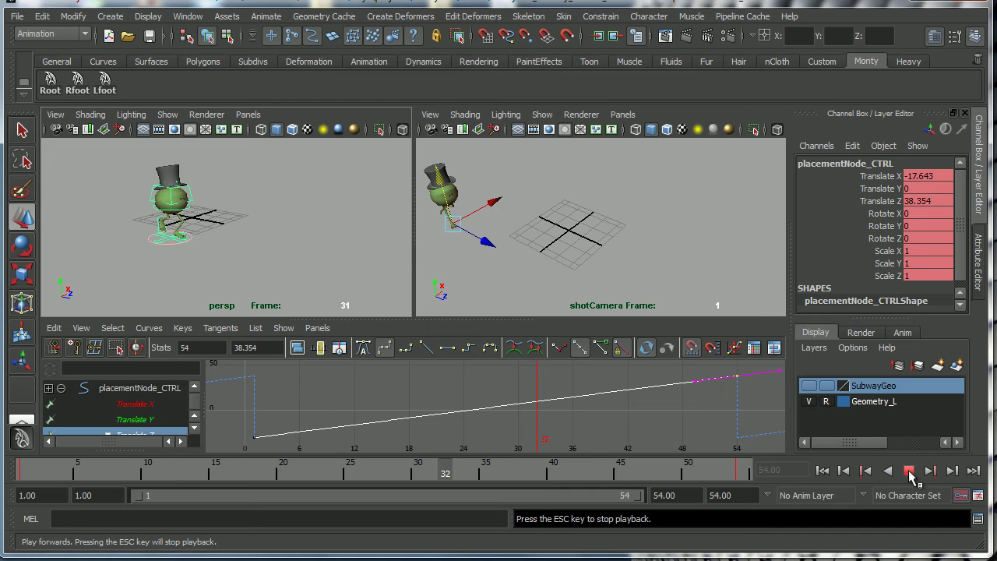
pyautogui.click(909, 470)
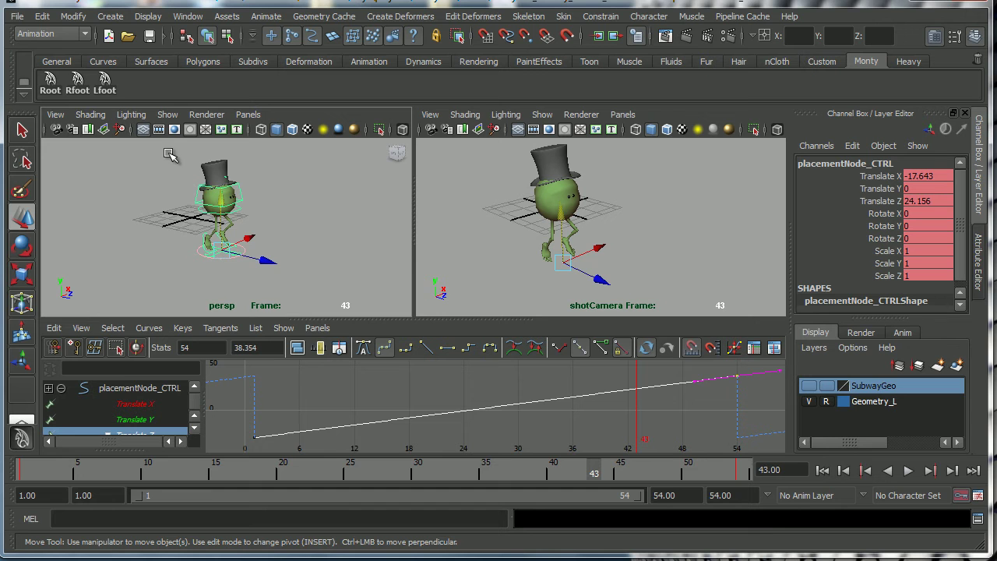
# Marquee-select all of Monty's controls, fit their curves in the Graph Editor, and go to frame 19
pyautogui.moveTo(175, 159); pyautogui.dragTo(289, 299)
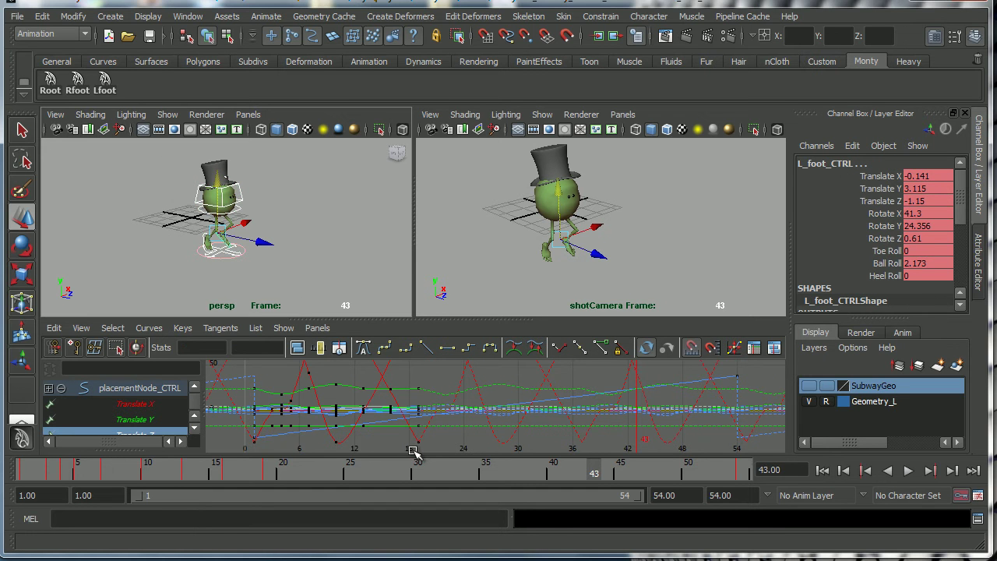
pyautogui.press('a')
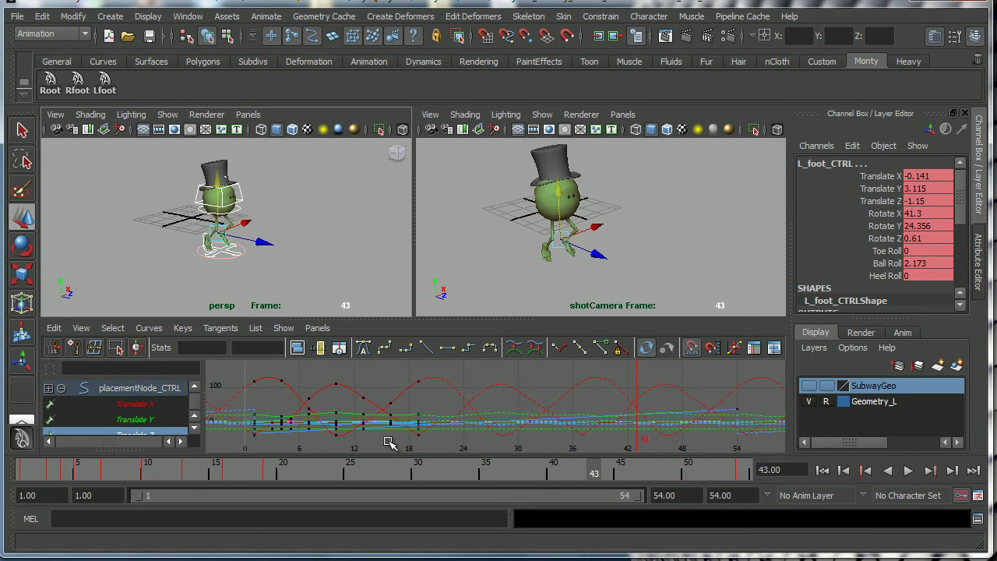
pyautogui.click(269, 481)
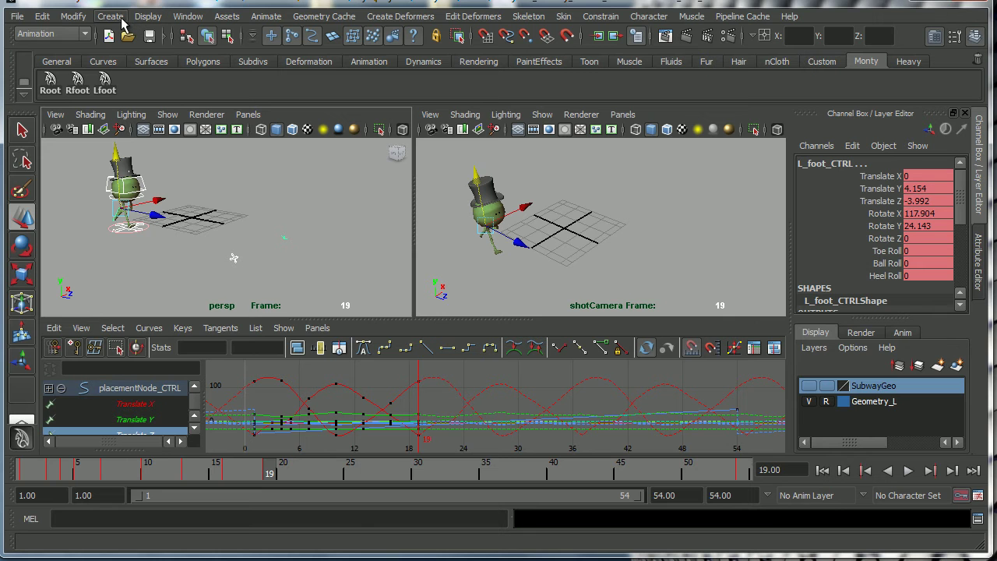
# Open the Bake Simulation options from Edit > Keys and reset them to defaults
pyautogui.click(43, 16)
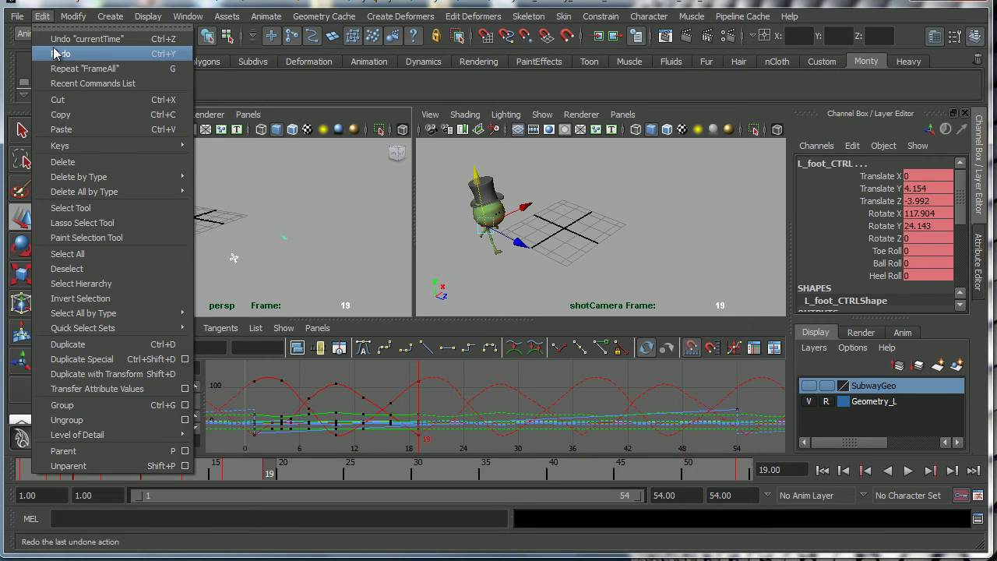
pyautogui.moveTo(95, 146)
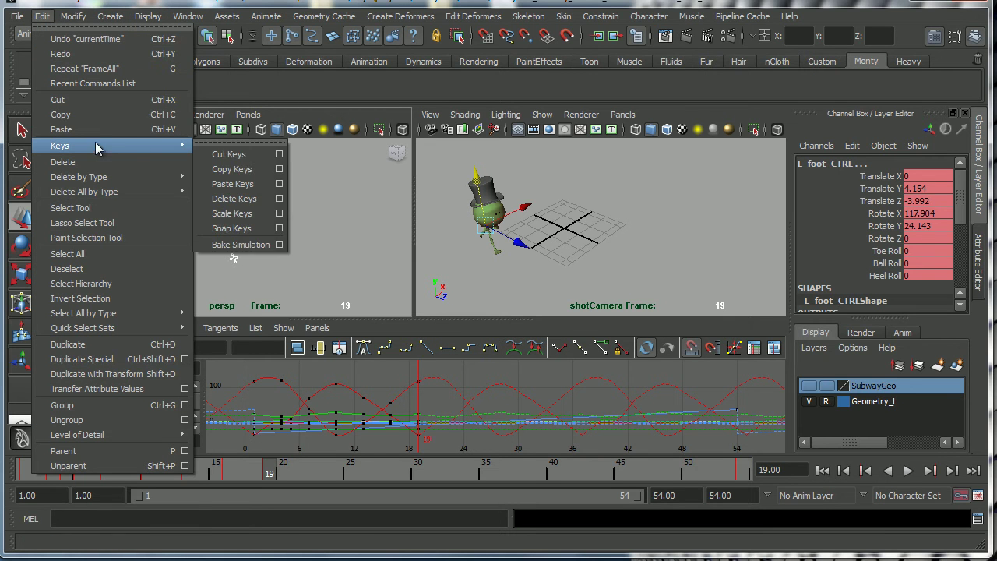
pyautogui.click(279, 244)
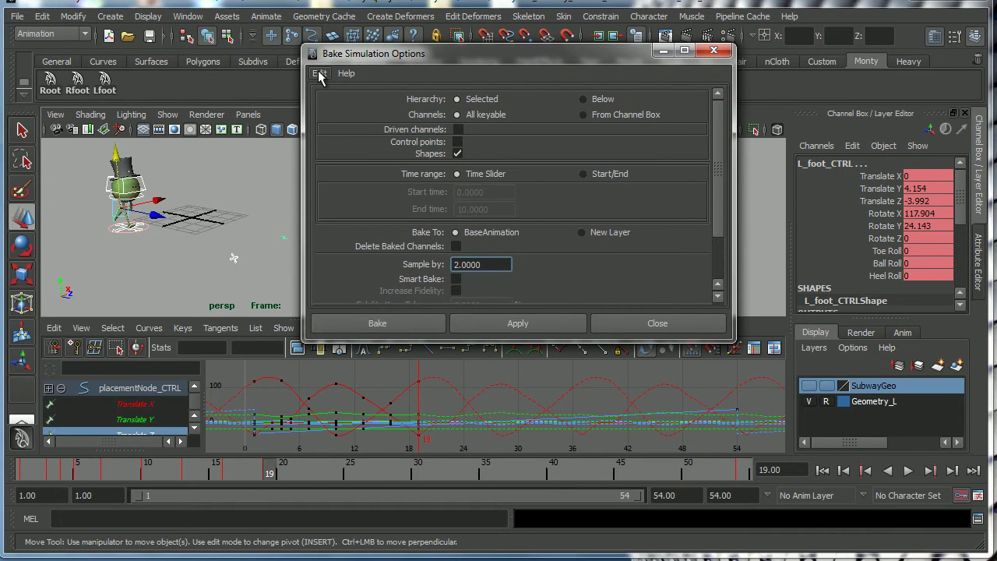
pyautogui.click(320, 73)
pyautogui.click(343, 103)
# Resize the options window to show every setting, then bake with Sample by 2
pyautogui.moveTo(412, 59); pyautogui.dragTo(268, 40)
pyautogui.moveTo(588, 320); pyautogui.dragTo(730, 477)
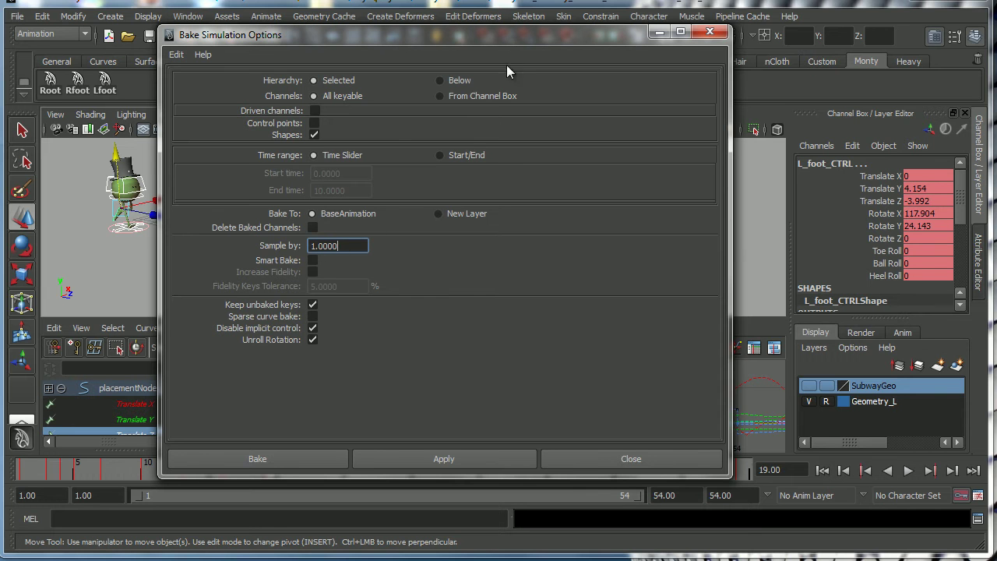
pyautogui.moveTo(527, 35); pyautogui.dragTo(715, 23)
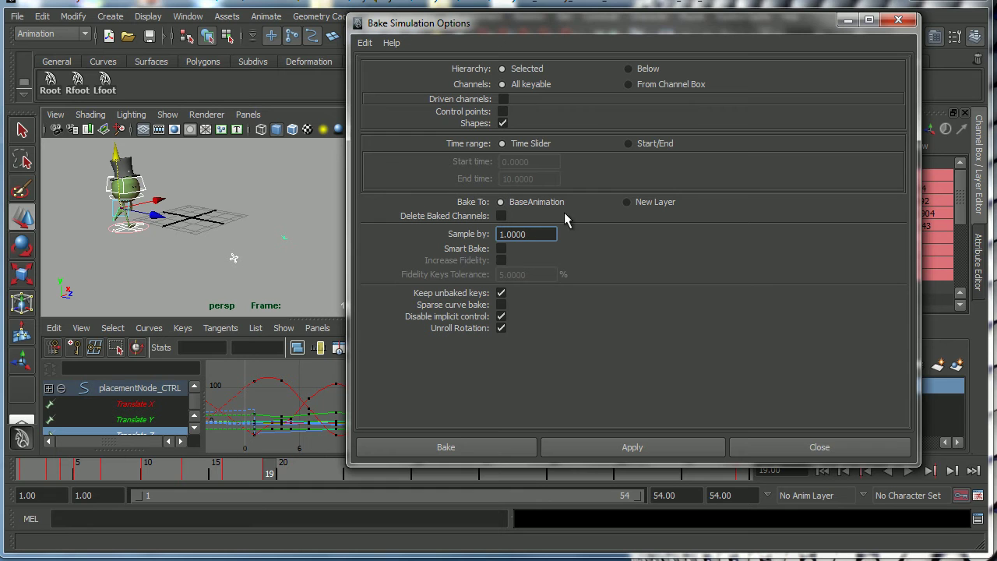
pyautogui.moveTo(759, 26); pyautogui.dragTo(741, 26)
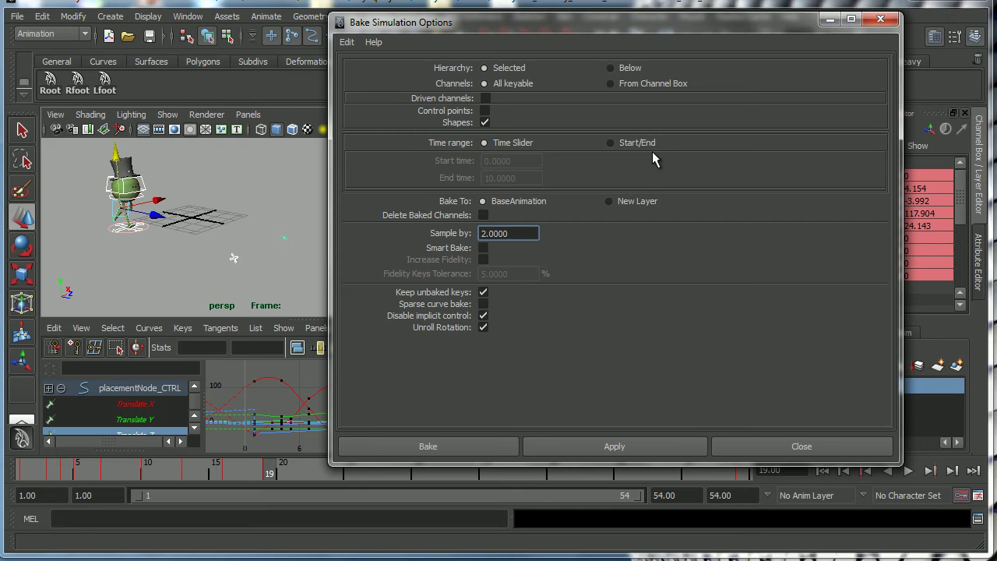
pyautogui.moveTo(692, 26); pyautogui.dragTo(757, 20)
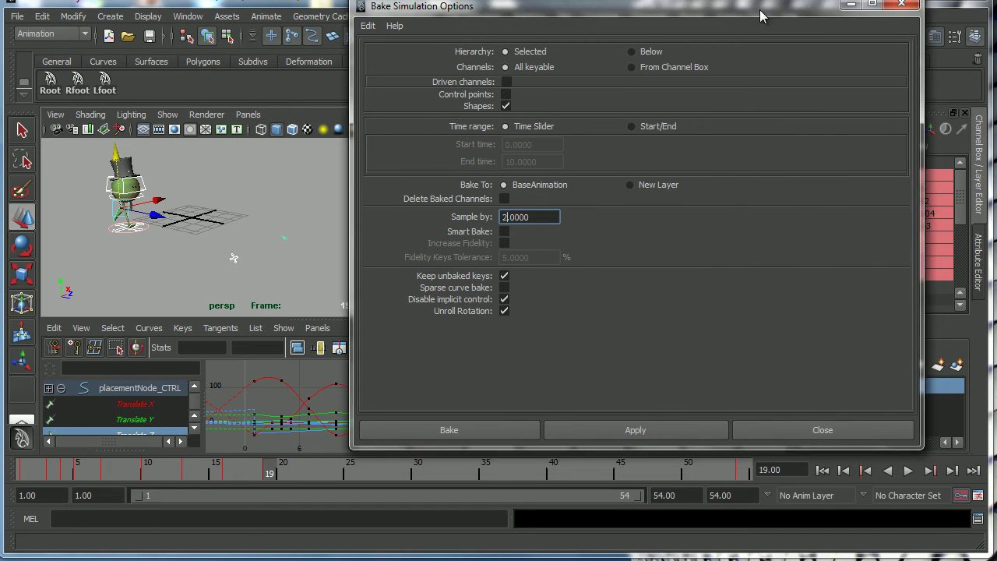
pyautogui.moveTo(762, 16); pyautogui.dragTo(699, 7)
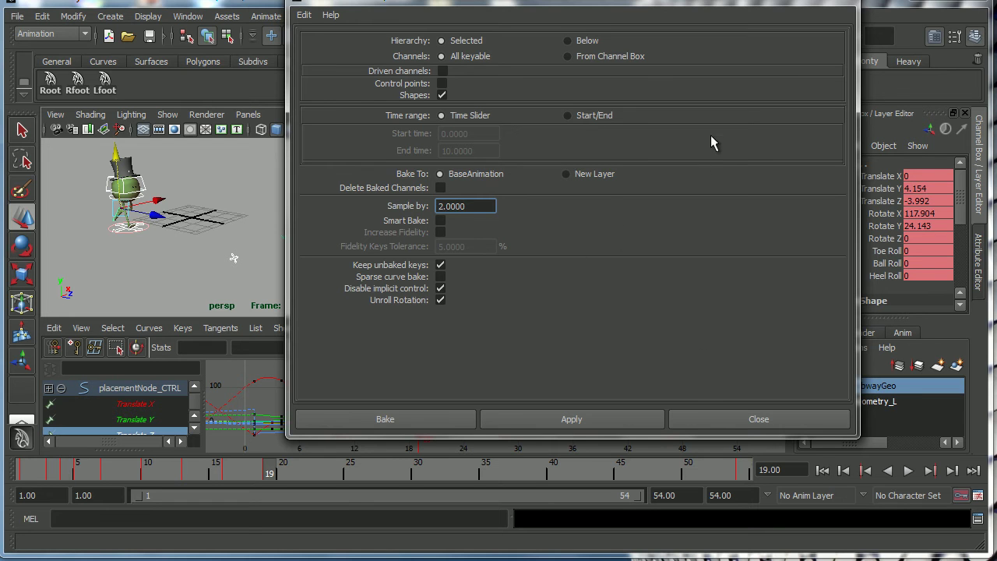
pyautogui.click(387, 421)
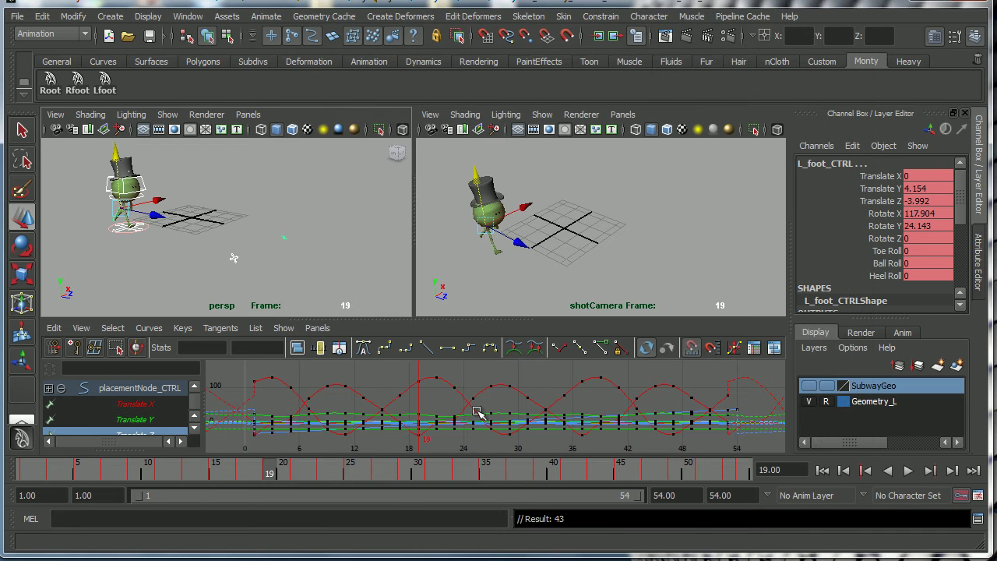
# Select all the baked keys and set both pre- and post-infinity to Constant
pyautogui.press('a')
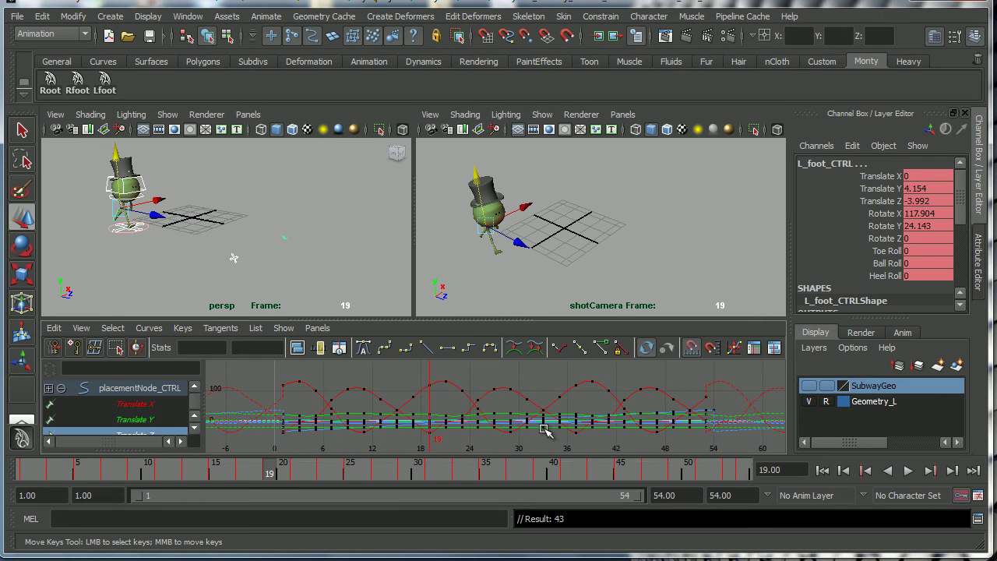
pyautogui.moveTo(30, 477)
pyautogui.mouseDown()
pyautogui.moveTo(433, 490)
pyautogui.moveTo(741, 484)
pyautogui.mouseUp()
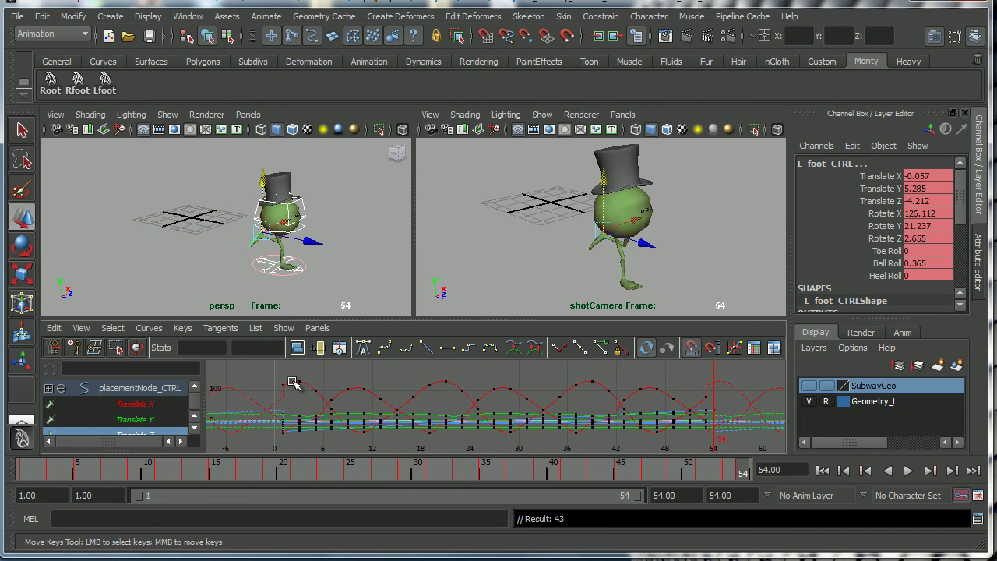
pyautogui.moveTo(257, 368); pyautogui.dragTo(729, 449)
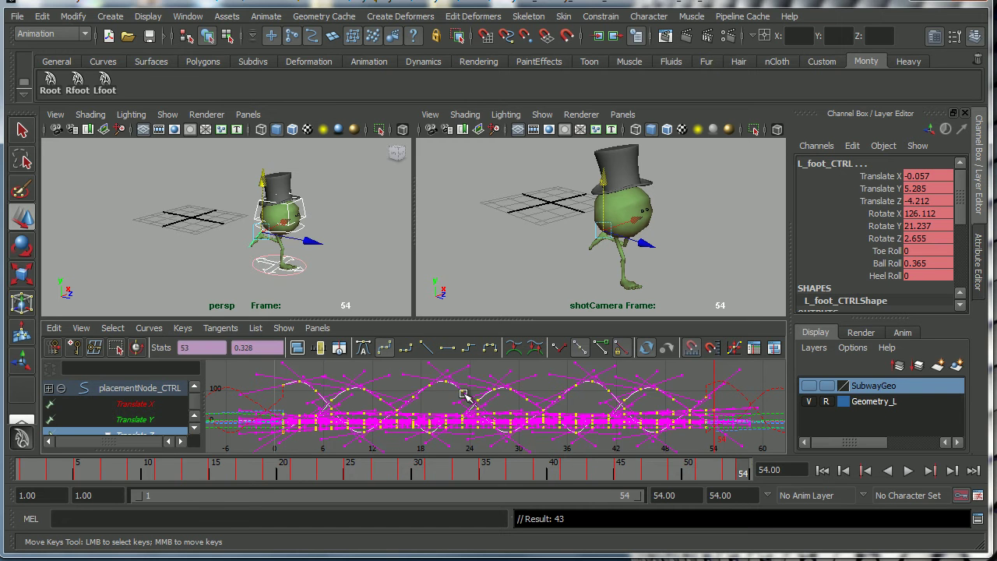
pyautogui.click(157, 331)
pyautogui.moveTo(165, 356)
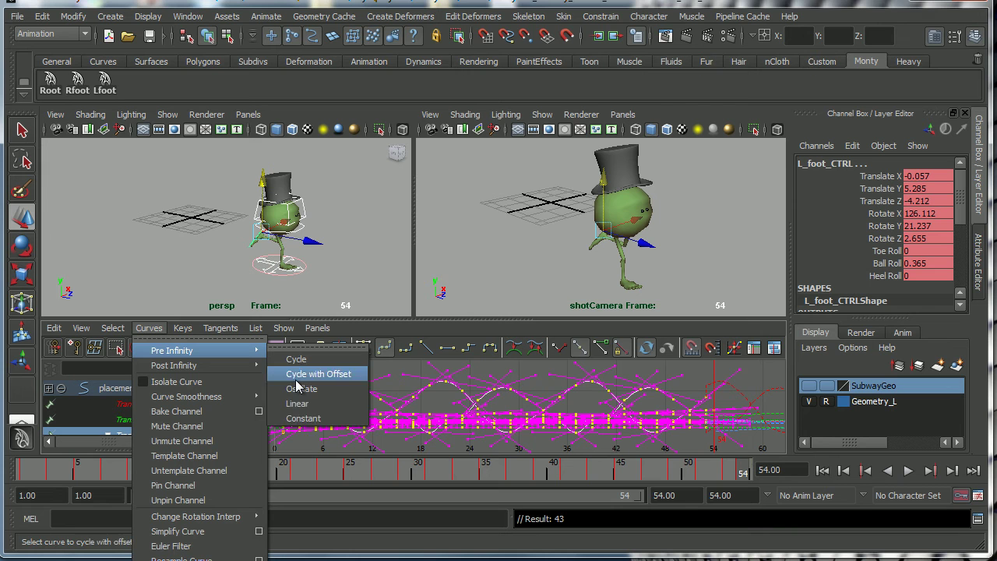
pyautogui.click(298, 419)
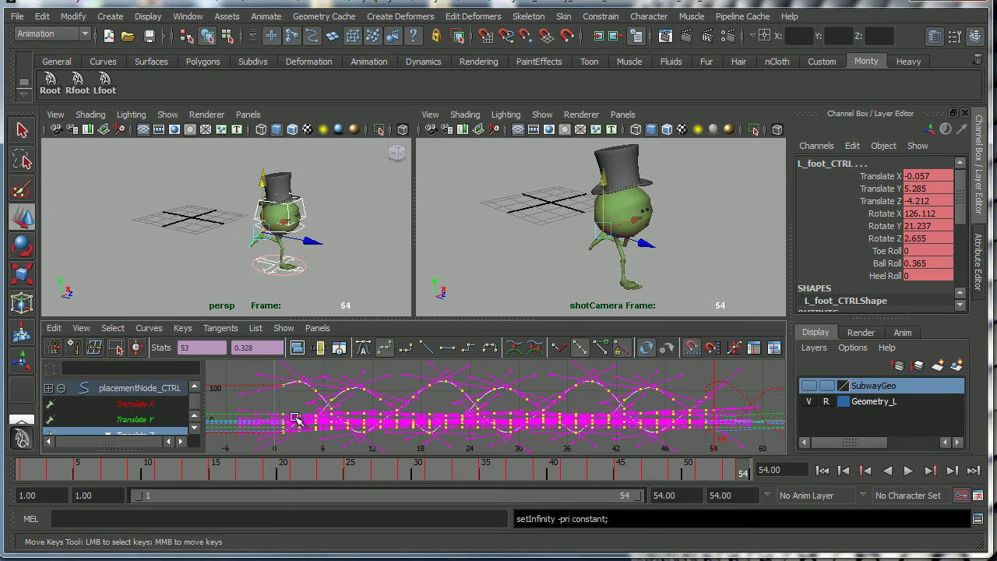
pyautogui.click(148, 328)
pyautogui.moveTo(165, 357)
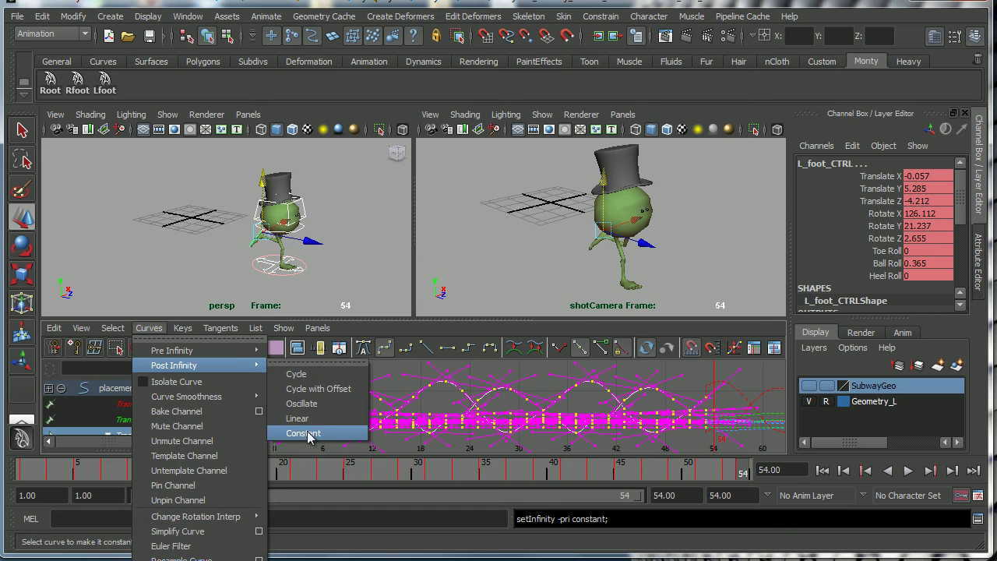
pyautogui.click(302, 433)
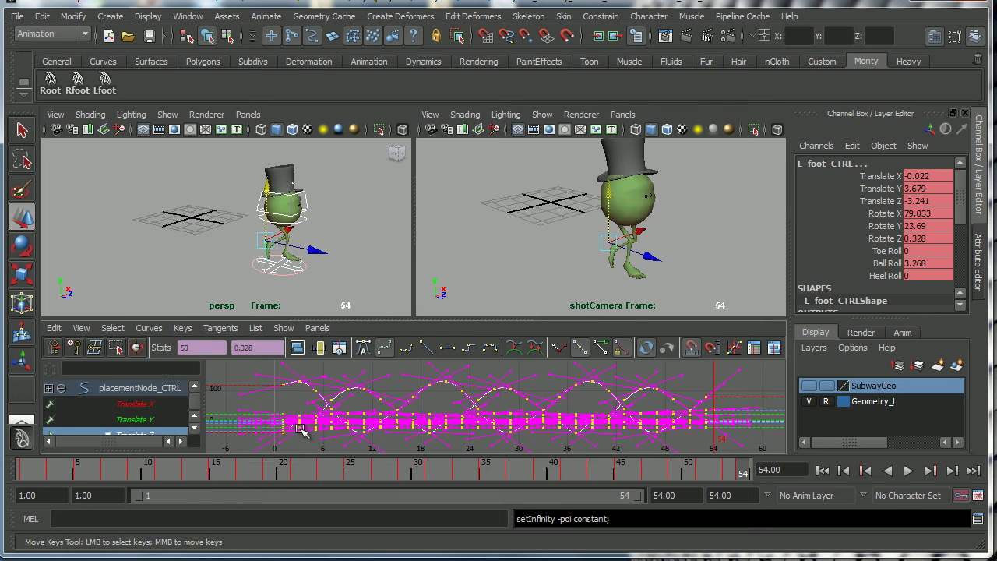
# Turn off the Infinity curve display, deselect the curves, and recentre the graph
pyautogui.click(82, 327)
pyautogui.click(101, 503)
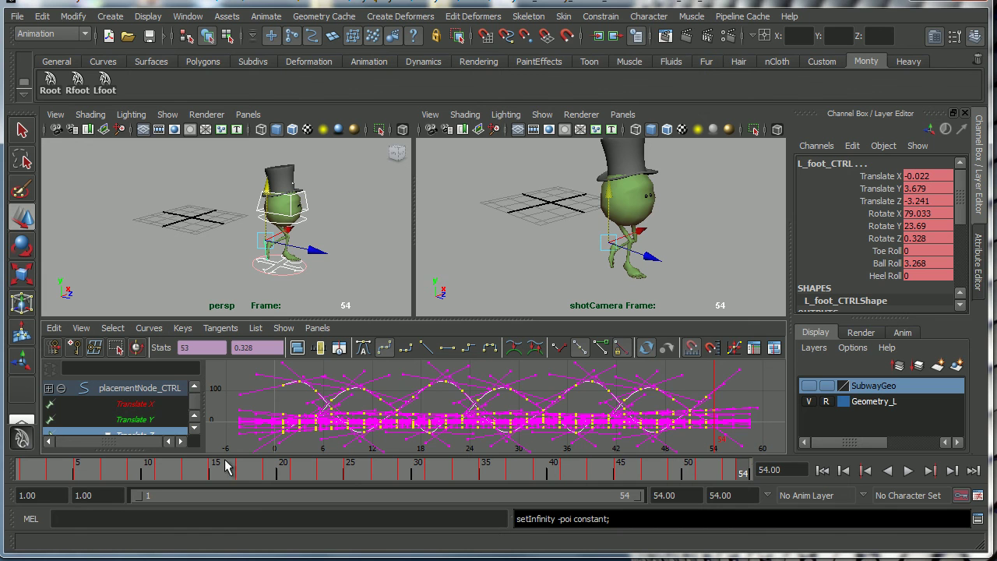
pyautogui.click(760, 382)
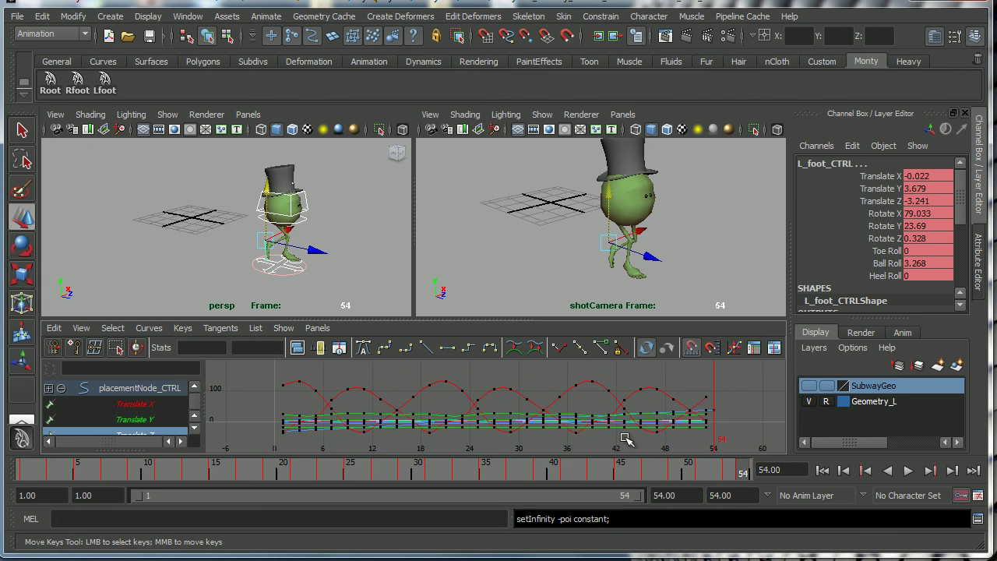
pyautogui.keyDown('alt'); pyautogui.moveTo(670, 421); pyautogui.dragTo(662, 420, button='middle'); pyautogui.keyUp('alt')
pyautogui.click(908, 470)
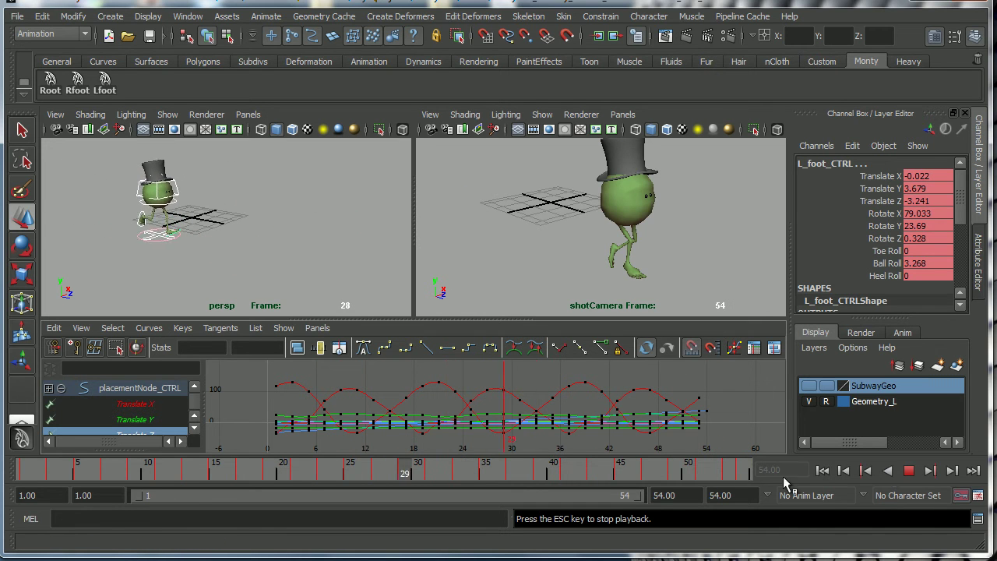
pyautogui.click(908, 471)
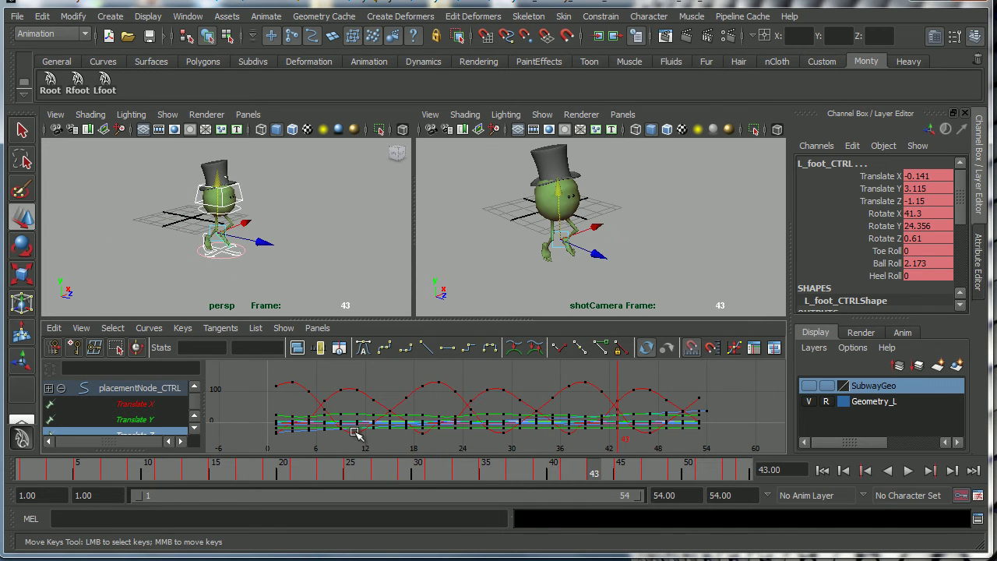
pyautogui.click(888, 471)
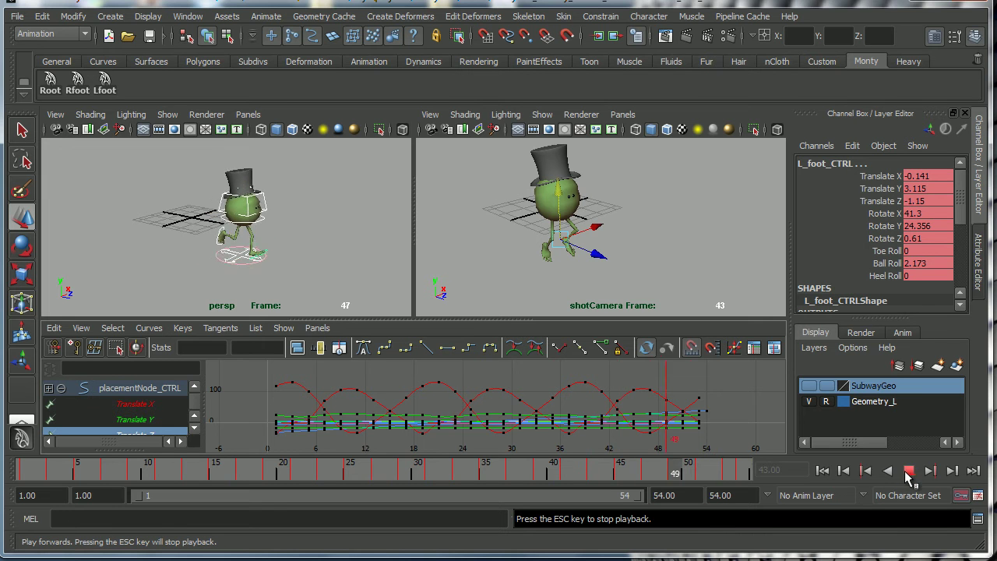
pyautogui.click(741, 472)
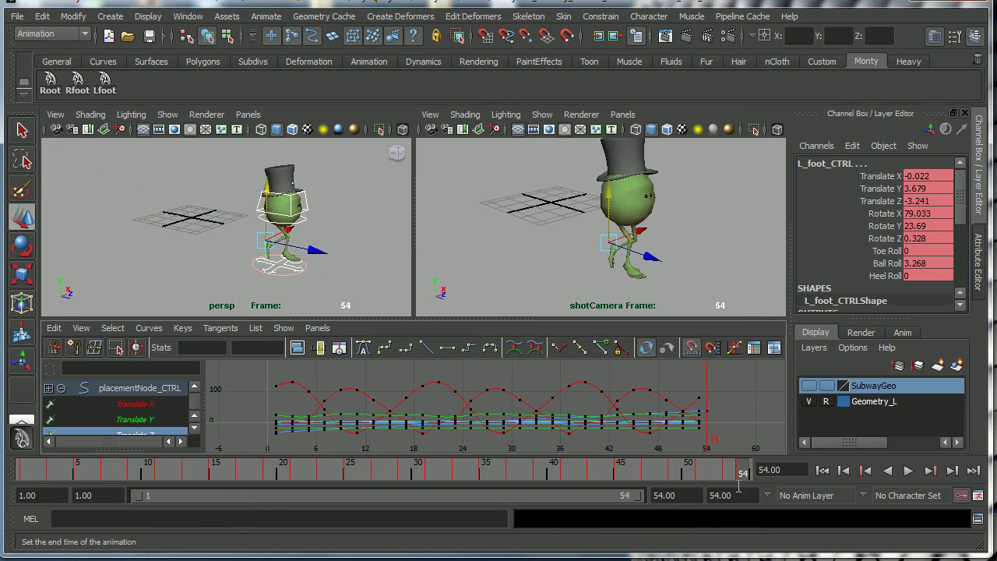
pyautogui.moveTo(507, 475); pyautogui.dragTo(750, 474)
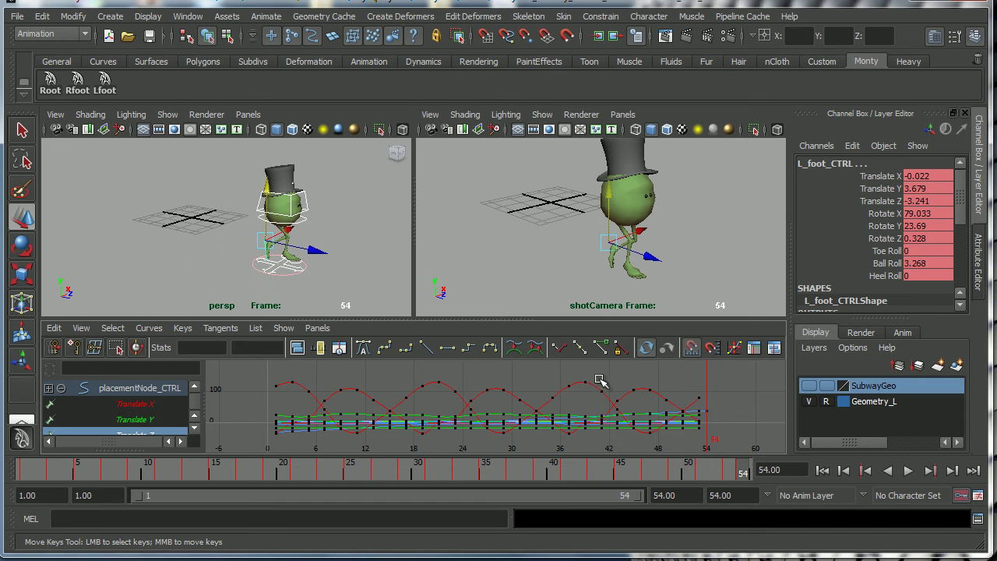
pyautogui.click(727, 474)
pyautogui.moveTo(728, 474); pyautogui.dragTo(742, 478)
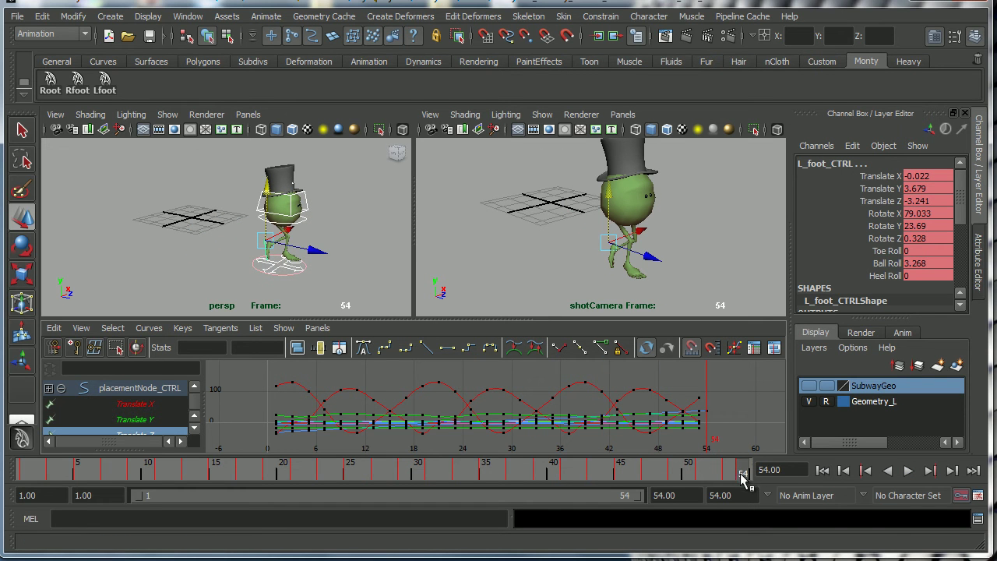
pyautogui.click(732, 478)
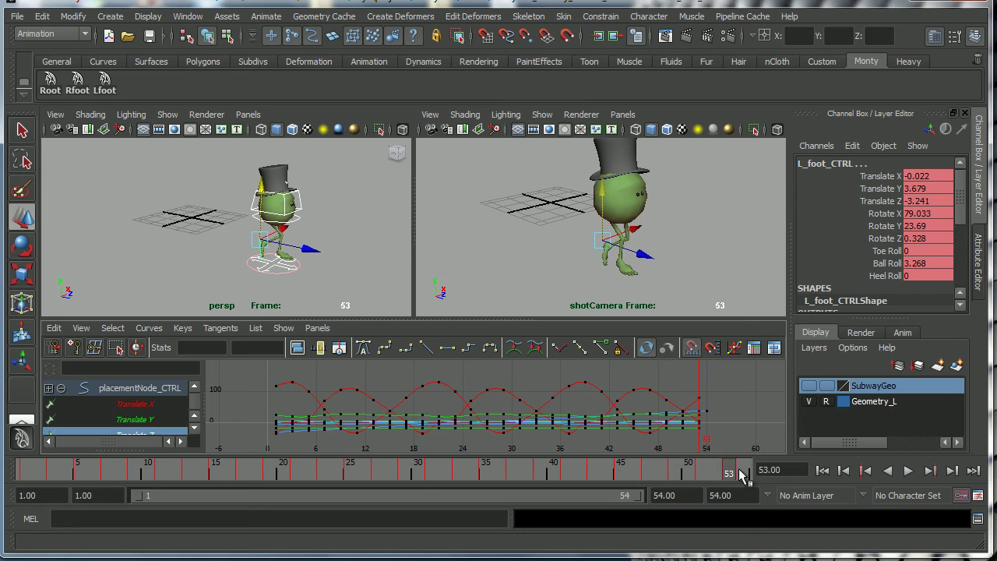
pyautogui.click(742, 476)
# Set the playback and animation end times to 81
pyautogui.click(730, 473)
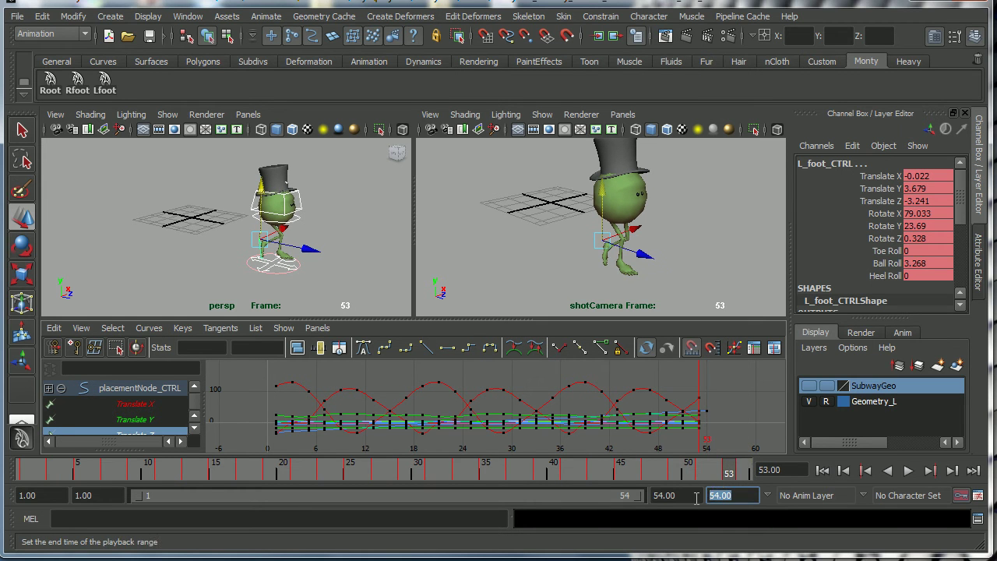
pyautogui.write('81')
pyautogui.press('Return')
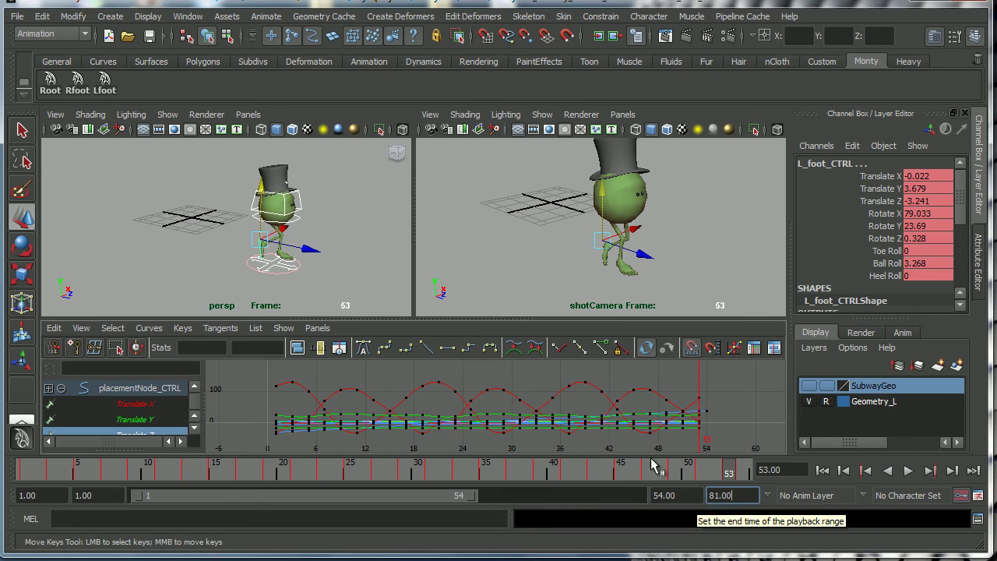
pyautogui.doubleClick(666, 495)
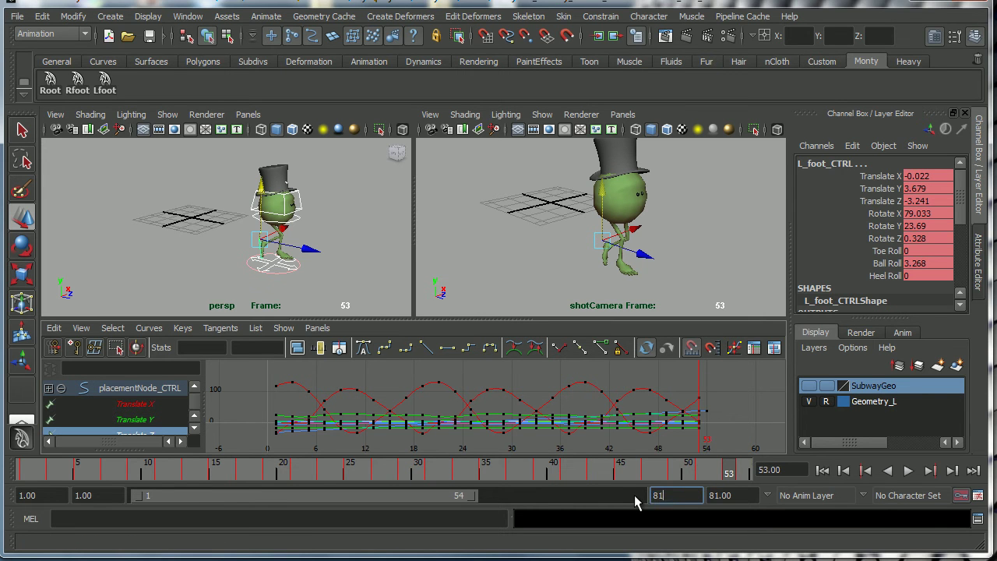
pyautogui.write('81')
pyautogui.press('Return')
# Scrub forward to frame 81, then back through the shot to frame 20
pyautogui.moveTo(510, 471)
pyautogui.mouseDown()
pyautogui.moveTo(745, 477)
pyautogui.moveTo(401, 474)
pyautogui.moveTo(528, 485)
pyautogui.moveTo(745, 476)
pyautogui.mouseUp()
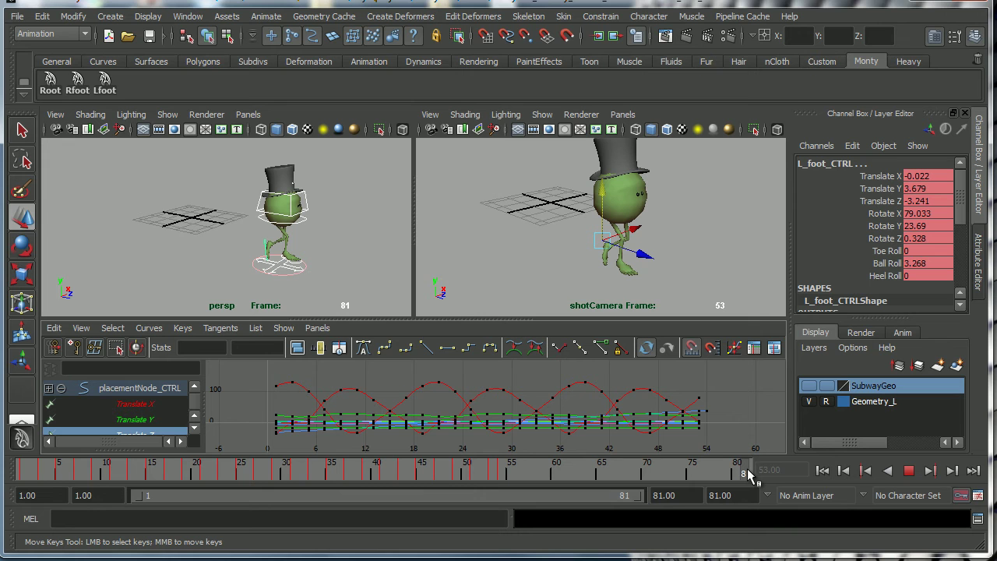
pyautogui.moveTo(748, 475); pyautogui.dragTo(746, 475)
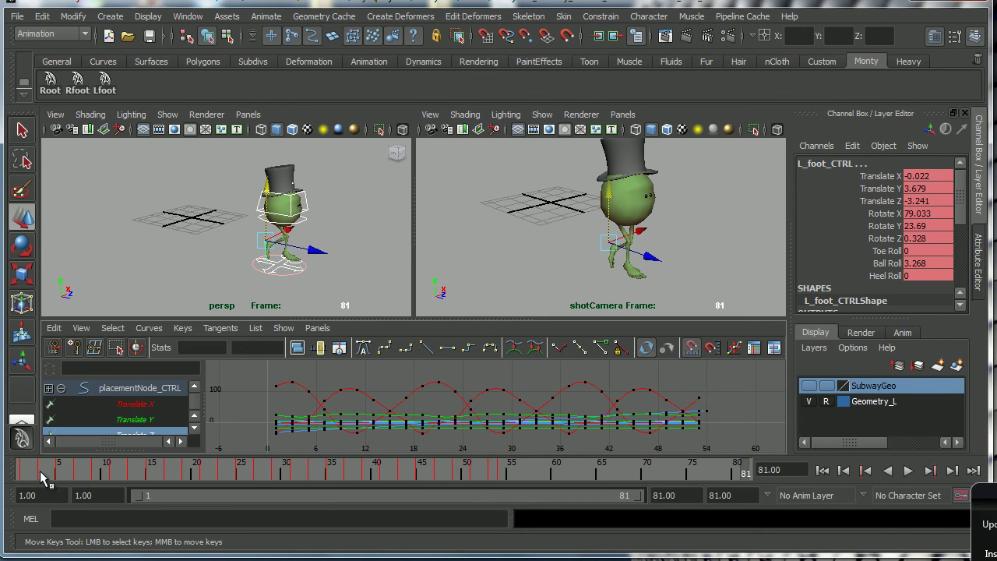
pyautogui.moveTo(25, 477)
pyautogui.mouseDown()
pyautogui.moveTo(493, 477)
pyautogui.moveTo(197, 477)
pyautogui.mouseUp()
# Nudge a foot key near frame 21 and undo it, then select placementNode_CTRL to show its curve
pyautogui.click(438, 383)
pyautogui.moveTo(431, 405)
pyautogui.mouseDown(button='middle')
pyautogui.moveTo(429, 425)
pyautogui.moveTo(431, 406)
pyautogui.mouseUp(button='middle')
pyautogui.hotkey('ctrl', 'z')
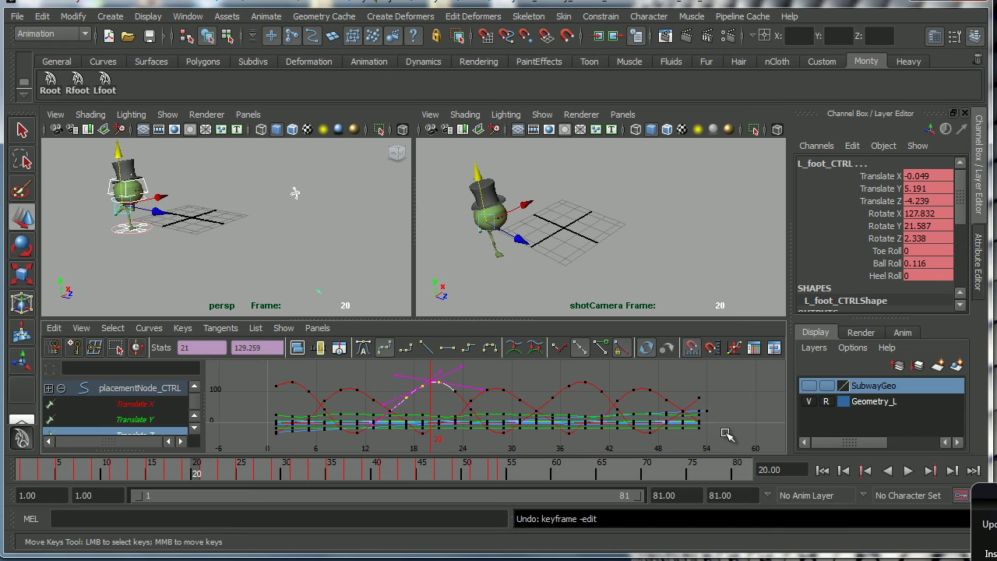
pyautogui.keyDown('alt'); pyautogui.moveTo(294, 193); pyautogui.dragTo(242, 246); pyautogui.keyUp('alt')
pyautogui.click(155, 226)
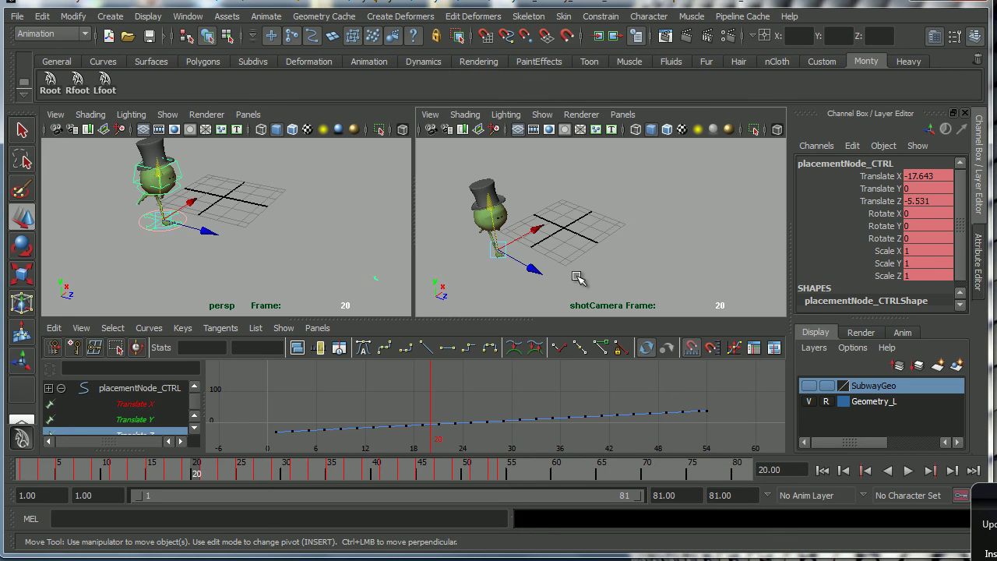
pyautogui.hotkey('alt', 'v')
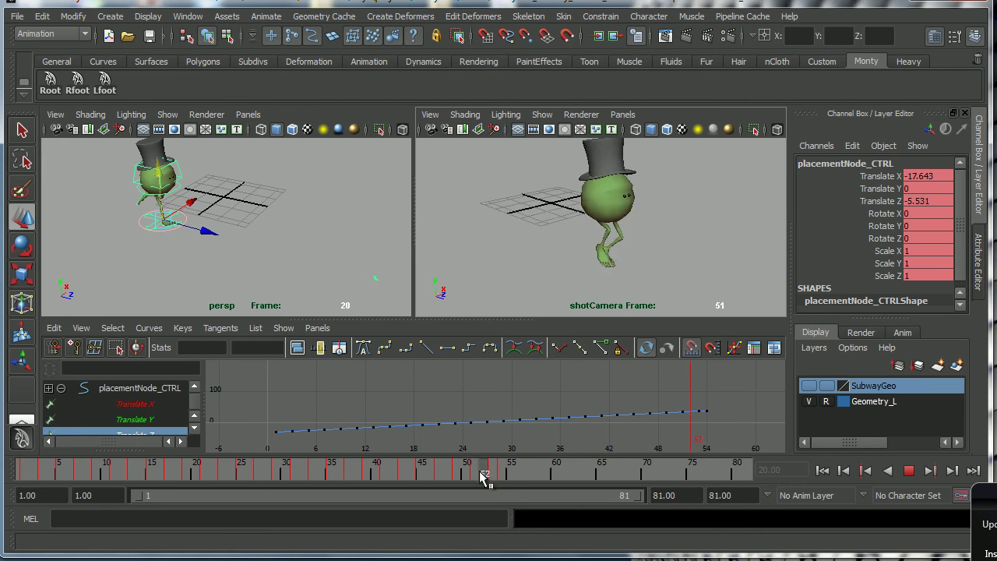
pyautogui.moveTo(491, 473)
pyautogui.mouseDown()
pyautogui.moveTo(501, 473)
pyautogui.moveTo(334, 473)
pyautogui.moveTo(502, 474)
pyautogui.mouseUp()
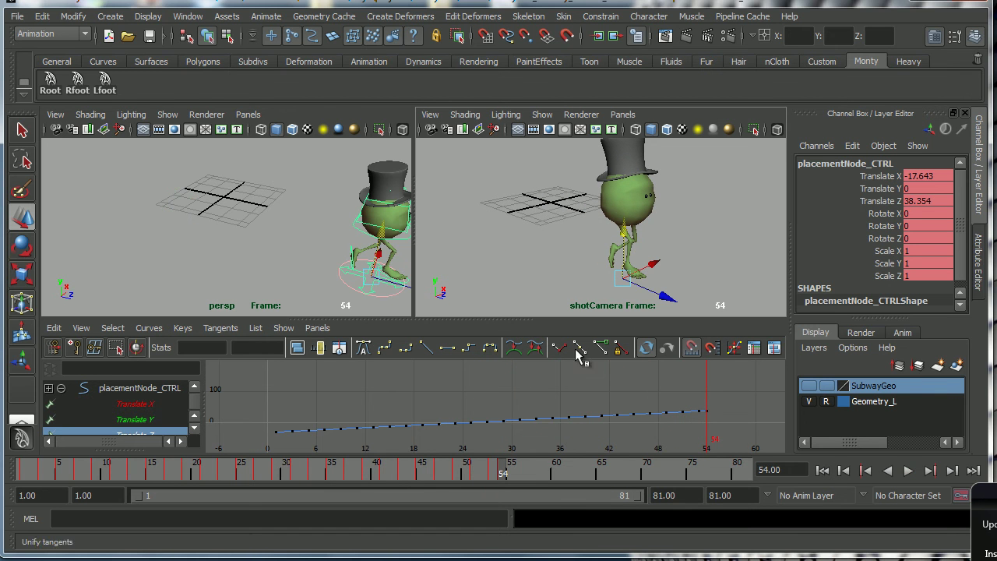
pyautogui.keyDown('alt'); pyautogui.moveTo(363, 250); pyautogui.dragTo(300, 234); pyautogui.keyUp('alt')
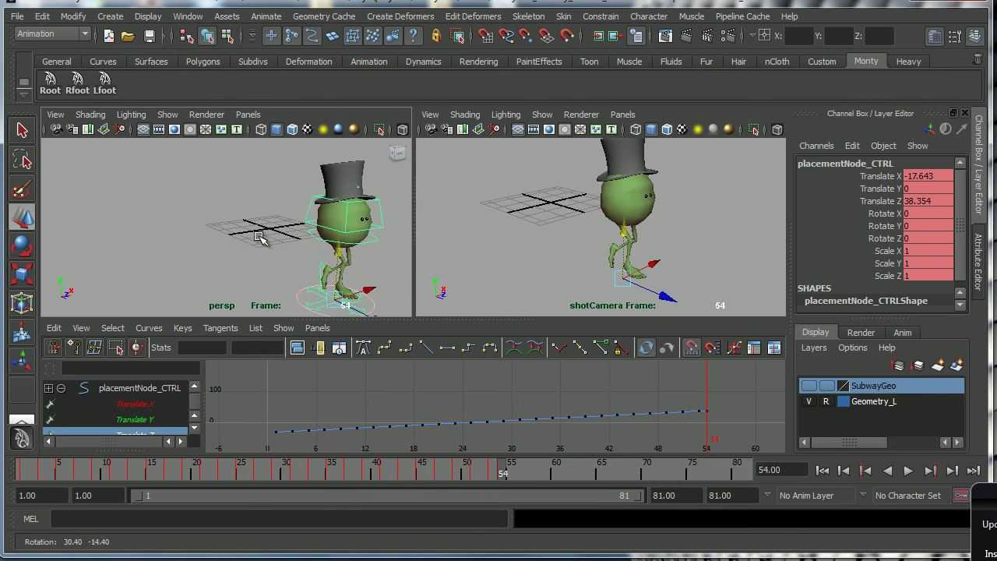
pyautogui.keyDown('alt'); pyautogui.moveTo(300, 234); pyautogui.dragTo(287, 236, button='middle'); pyautogui.keyUp('alt')
pyautogui.keyDown('alt'); pyautogui.moveTo(287, 236); pyautogui.dragTo(232, 238, button='right'); pyautogui.keyUp('alt')
pyautogui.keyDown('alt'); pyautogui.moveTo(232, 238); pyautogui.dragTo(296, 255); pyautogui.keyUp('alt')
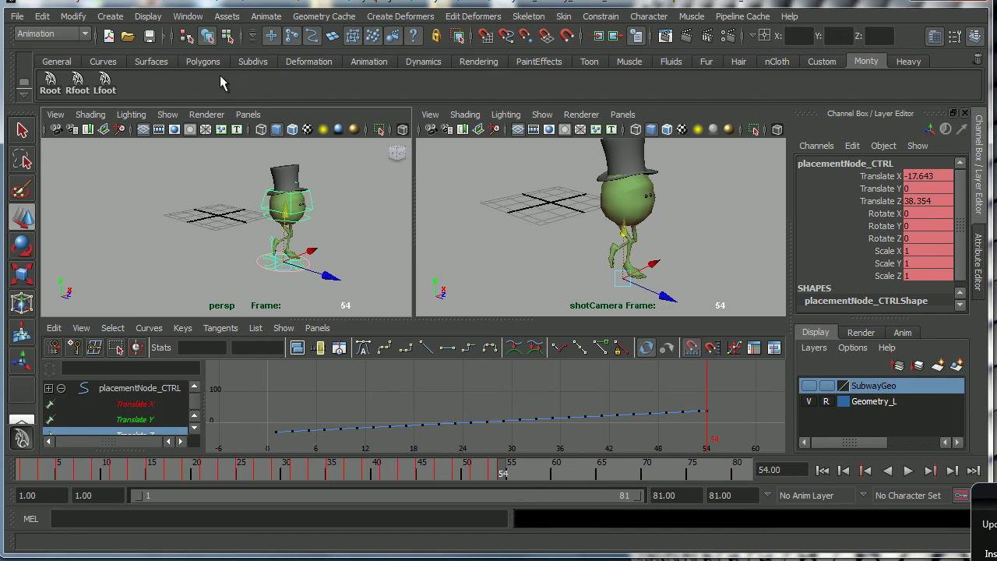
pyautogui.click(35, 17)
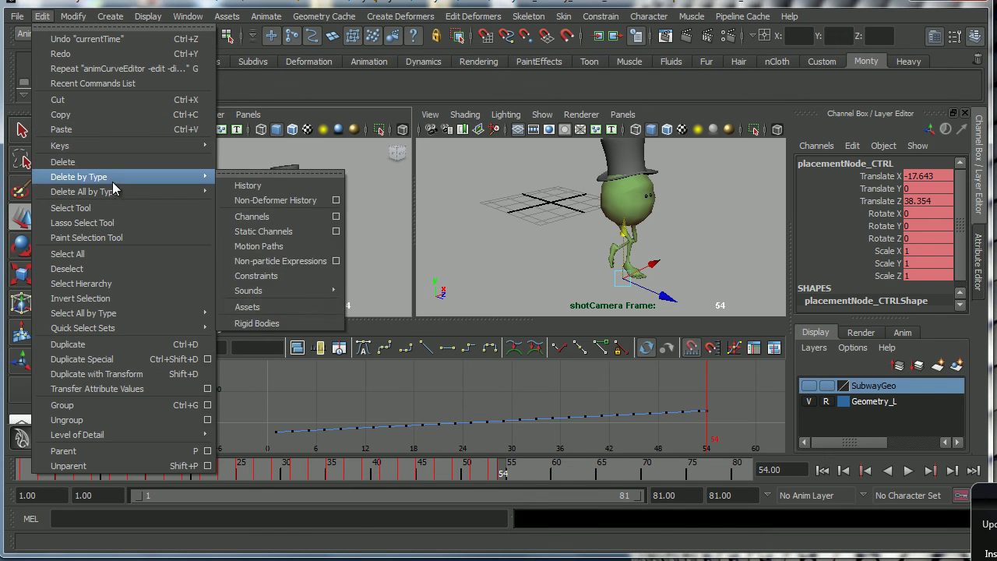
pyautogui.moveTo(116, 148)
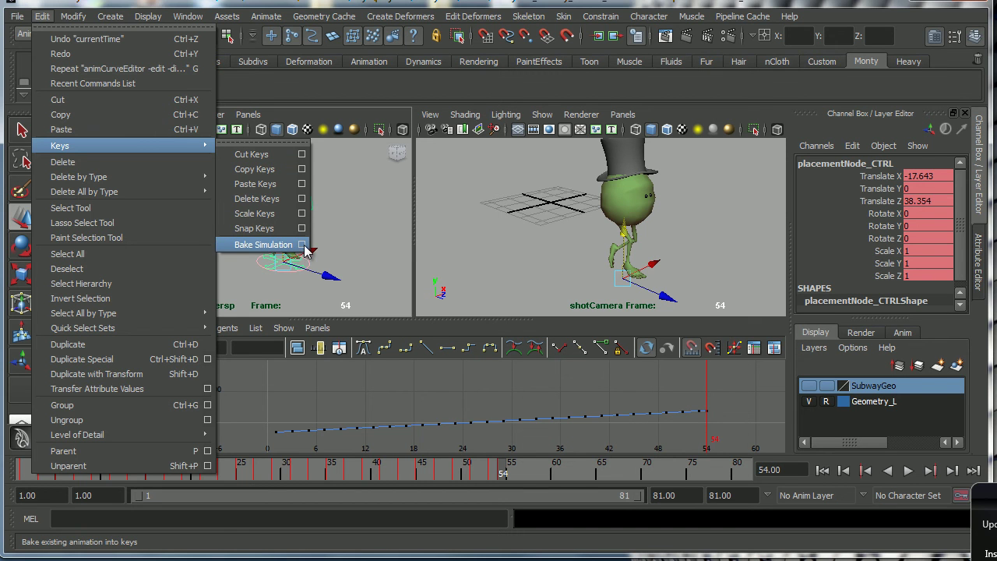
pyautogui.click(253, 417)
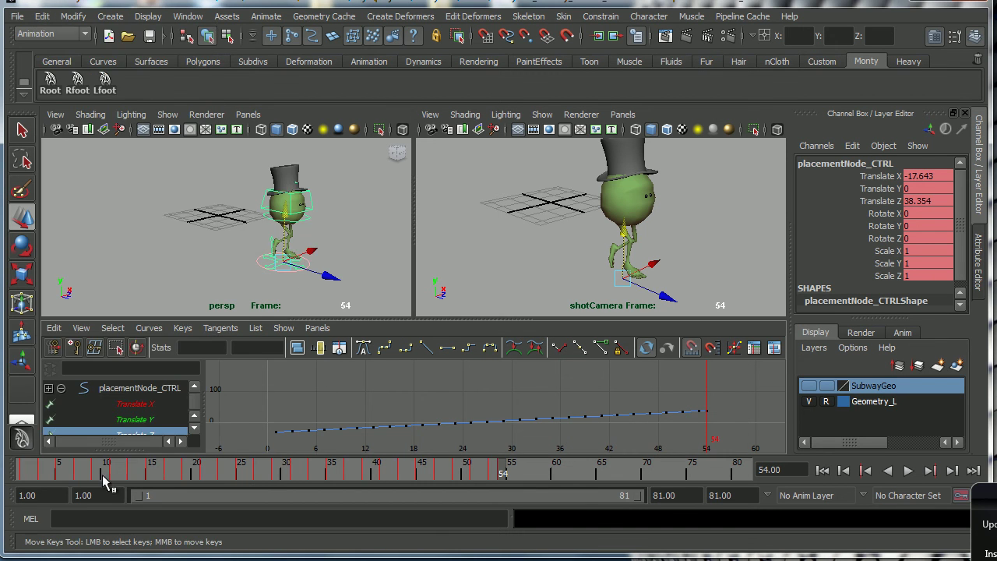
pyautogui.click(22, 474)
pyautogui.click(41, 476)
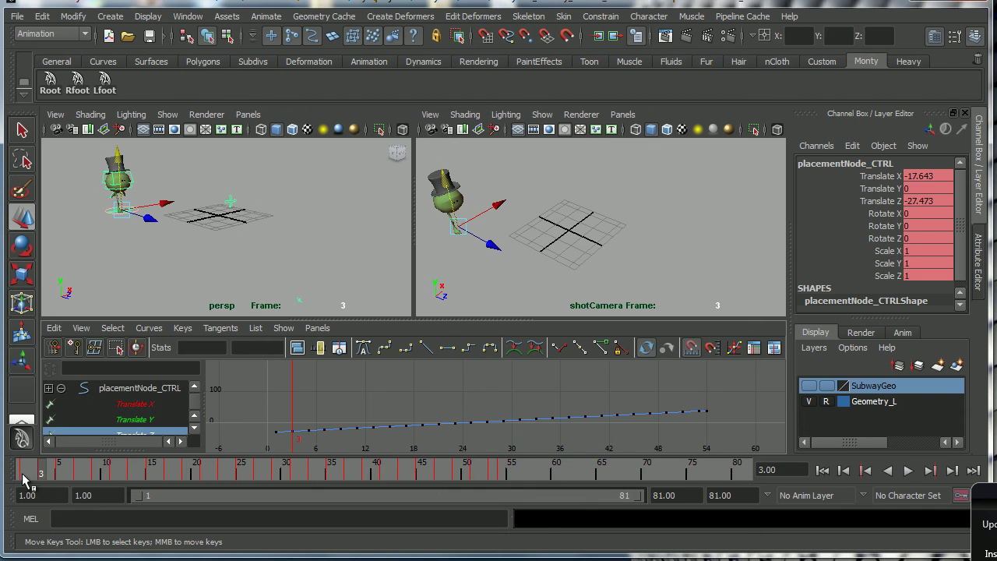
pyautogui.click(23, 475)
pyautogui.hotkey('alt', 'v')
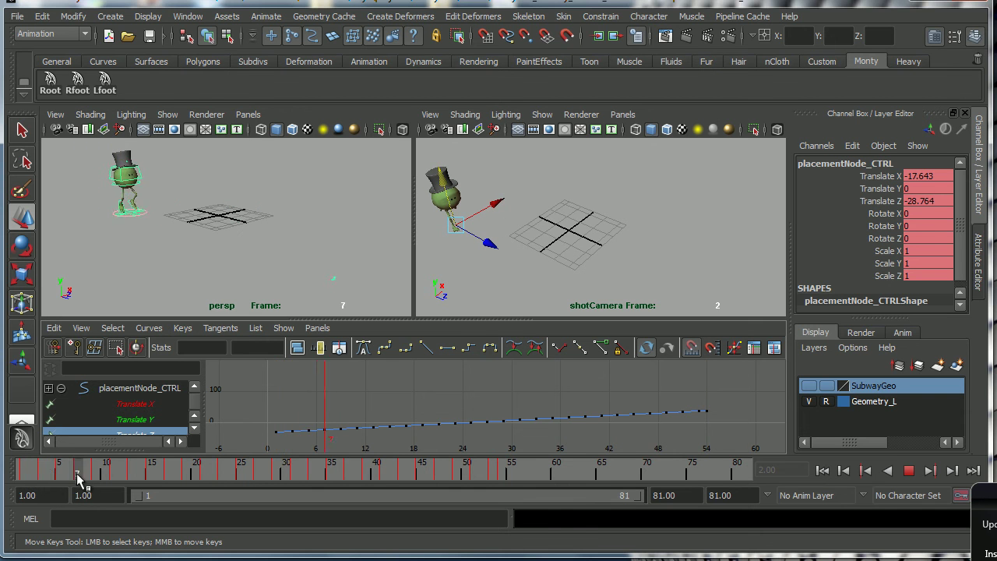
pyautogui.moveTo(78, 479); pyautogui.dragTo(16, 474)
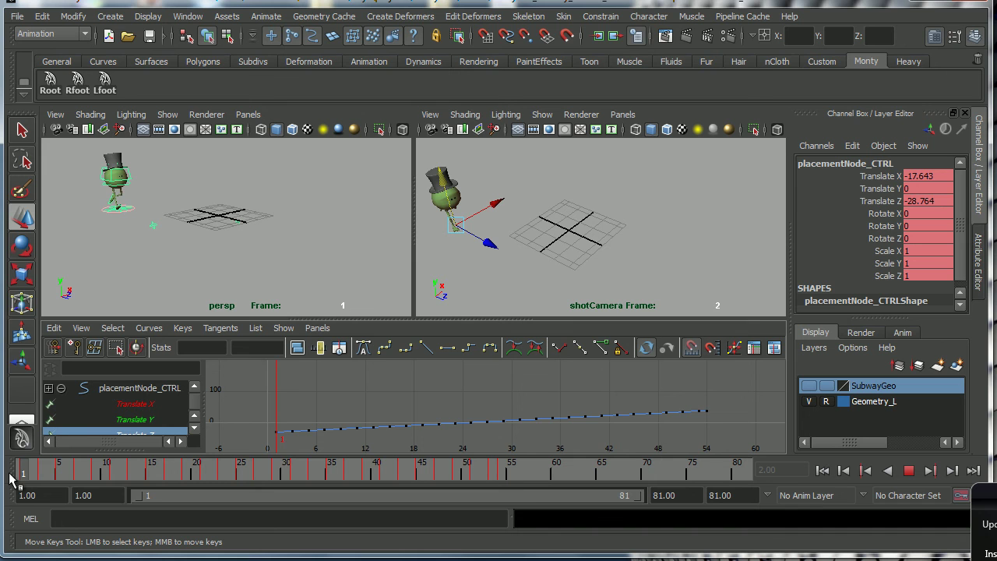
pyautogui.click(41, 474)
pyautogui.click(53, 473)
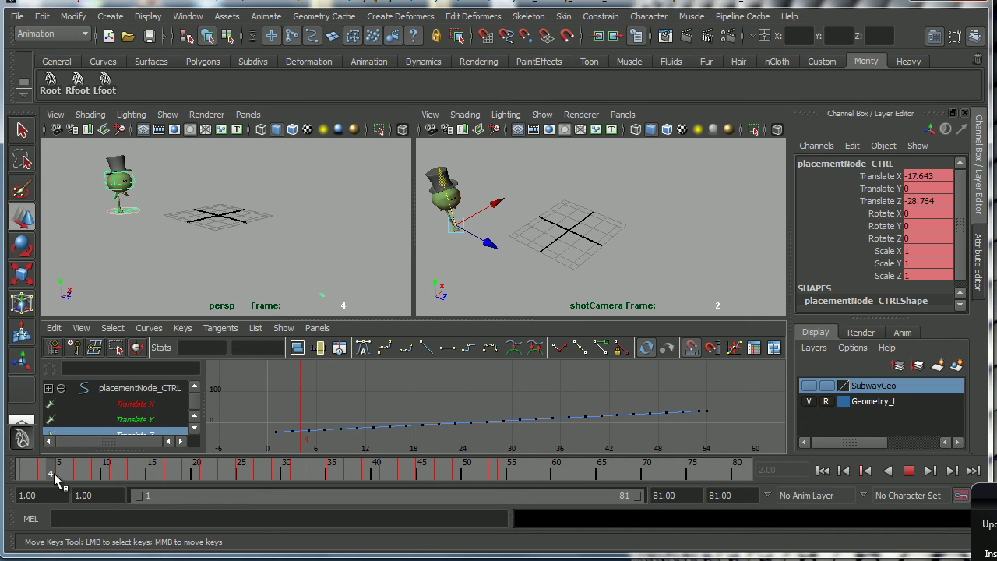
pyautogui.moveTo(54, 473); pyautogui.dragTo(14, 477)
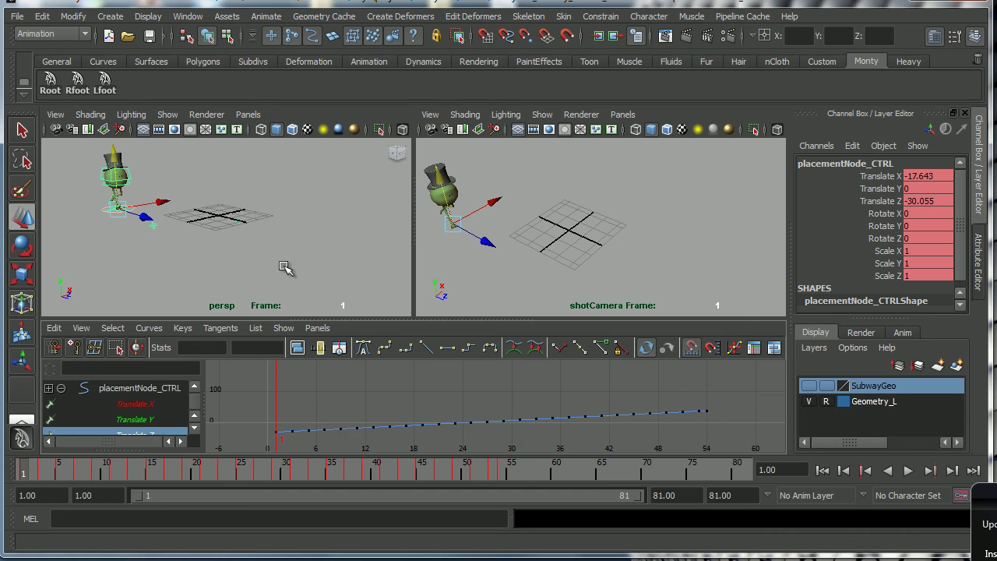